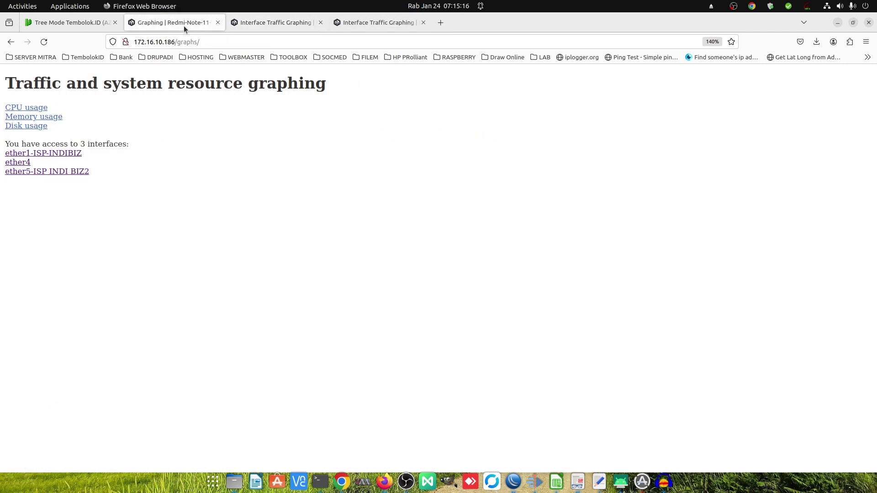
pyautogui.moveTo(177, 42); pyautogui.dragTo(134, 42)
pyautogui.rightClick(144, 42)
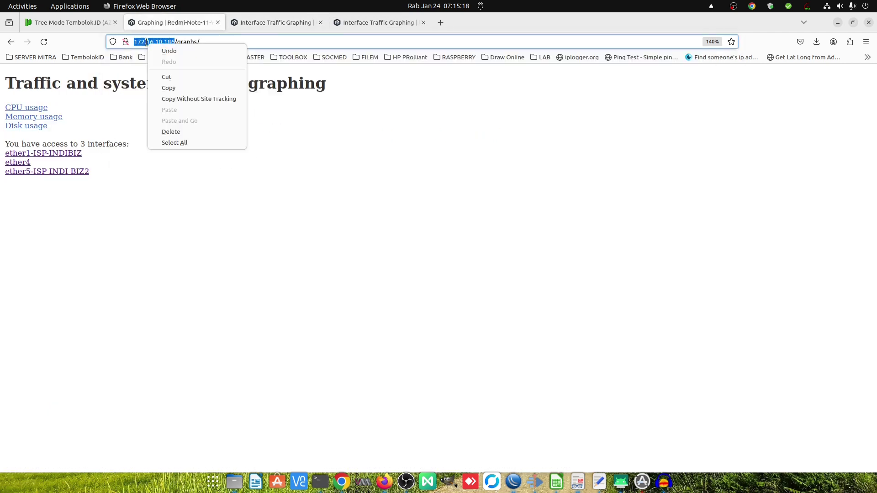
pyautogui.click(176, 89)
pyautogui.click(440, 22)
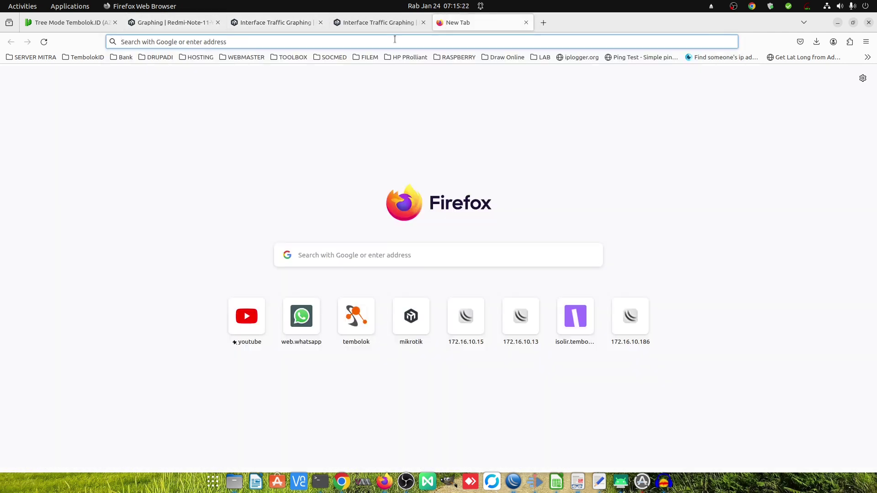
pyautogui.hotkey('ctrl', 'v')
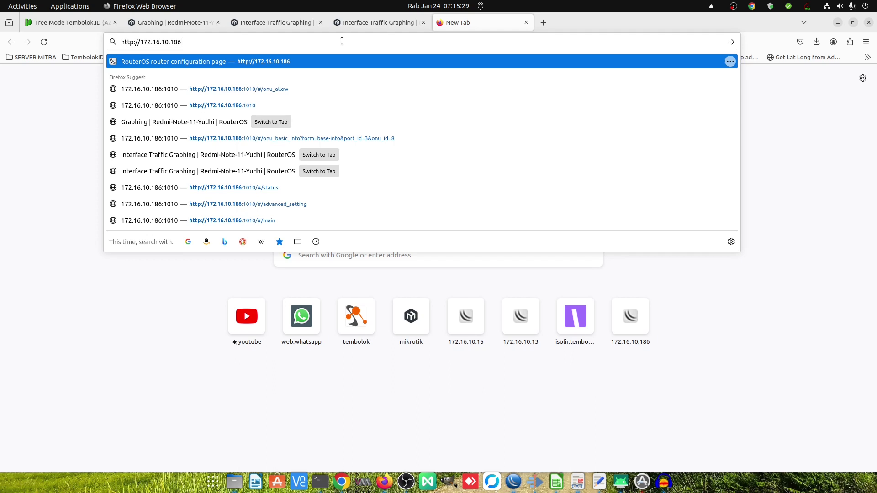
pyautogui.press('Return')
# Step: Switch to Winbox and open the router's Graphing tool, moving its window slightly
pyautogui.click(514, 482)
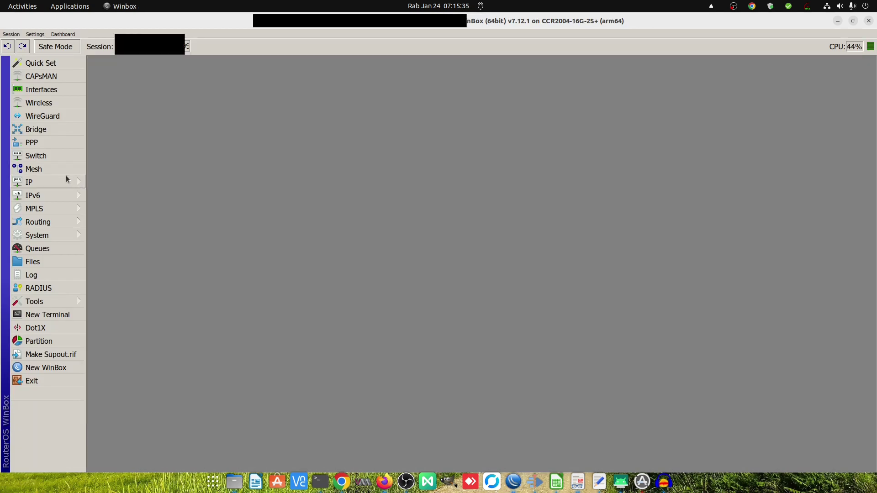
pyautogui.click(68, 181)
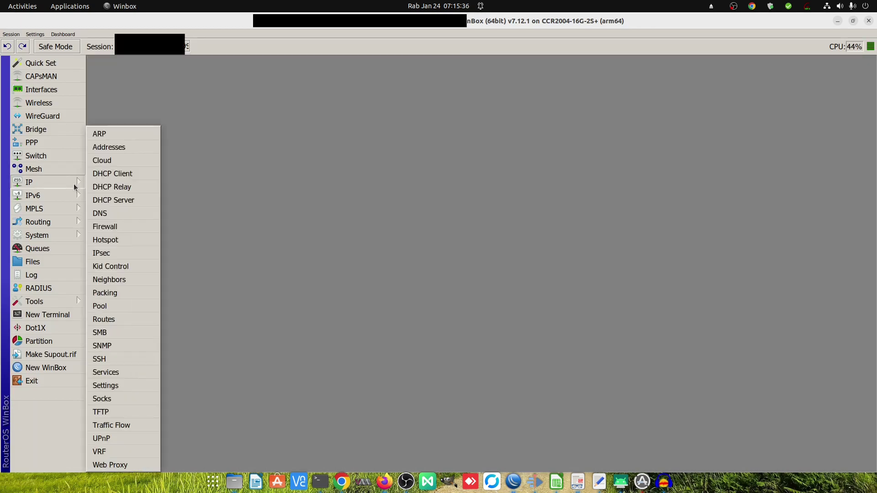
pyautogui.click(58, 301)
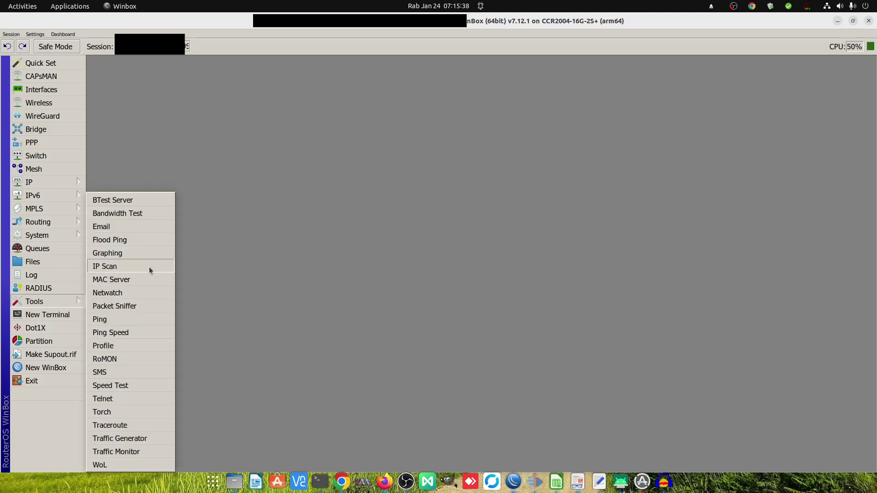
pyautogui.click(134, 252)
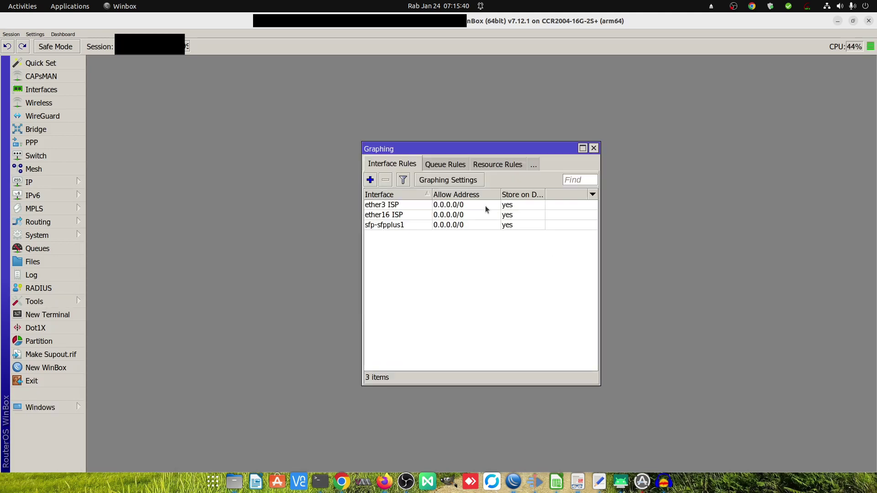
pyautogui.moveTo(407, 151); pyautogui.dragTo(419, 146)
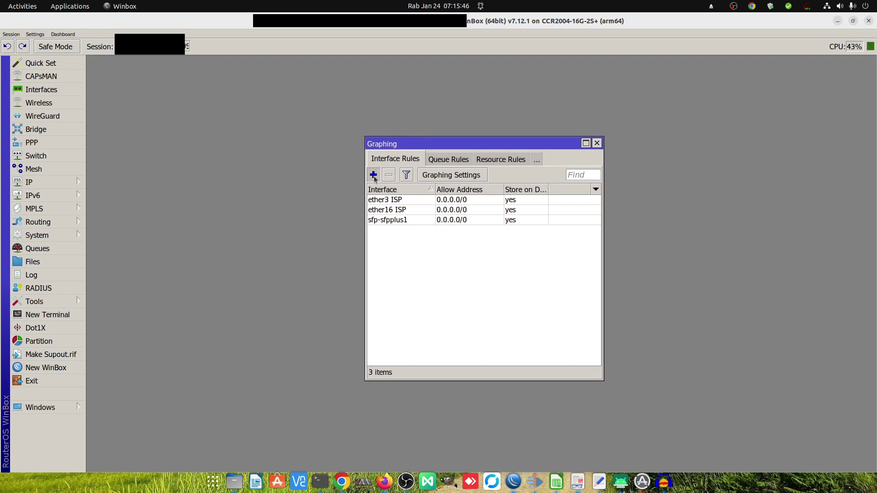
# Step: Check which interfaces are available for a new interface graphing rule, leaving the rule unsaved
pyautogui.click(373, 175)
pyautogui.click(535, 235)
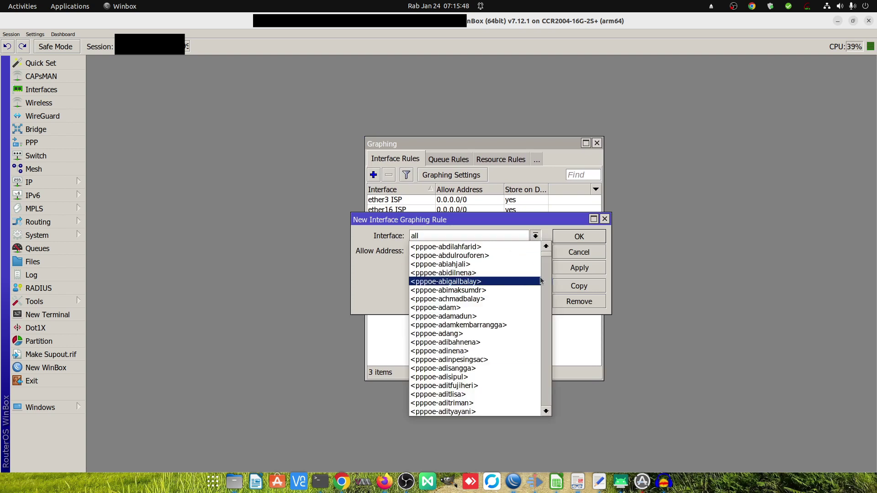
pyautogui.moveTo(546, 257); pyautogui.dragTo(533, 414)
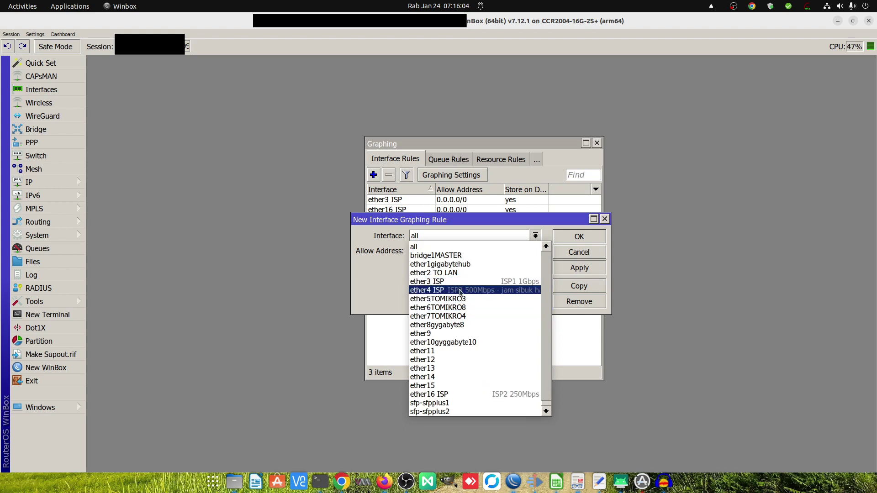
pyautogui.click(470, 249)
pyautogui.press('Escape')
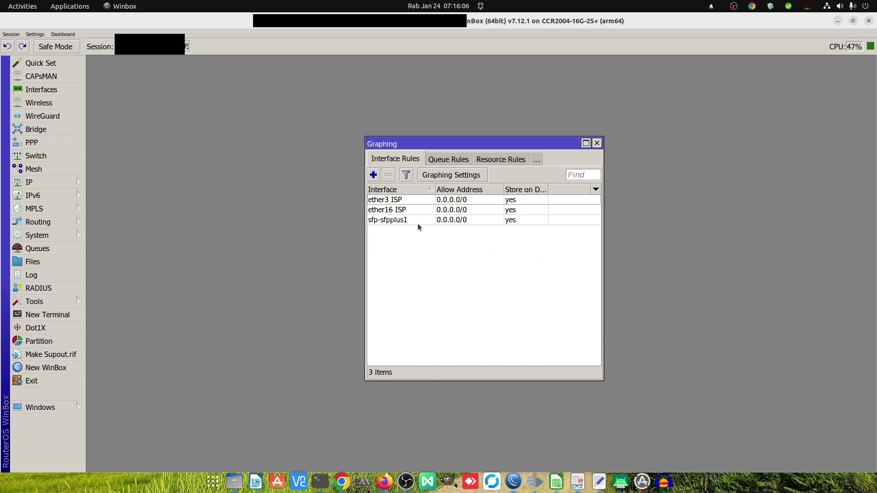
# Step: Review the settings of the existing resource graphing rule and close it without changes
pyautogui.click(400, 200)
pyautogui.click(505, 160)
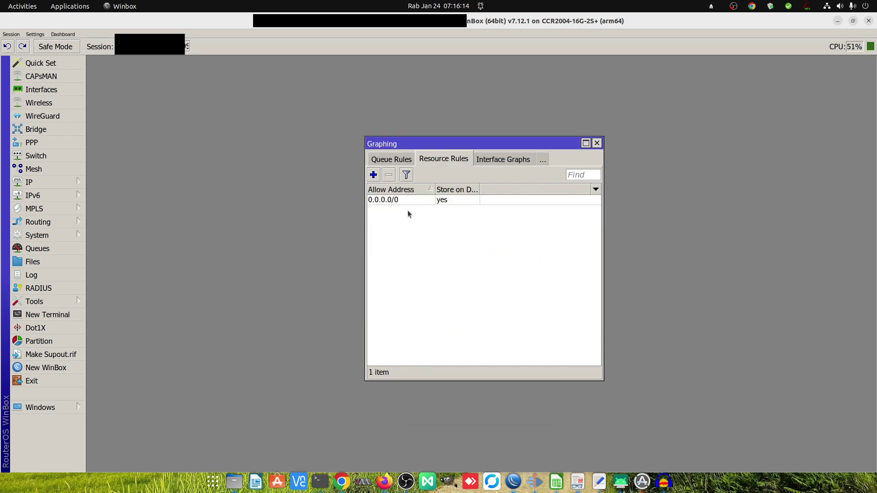
pyautogui.click(399, 200)
pyautogui.doubleClick(402, 200)
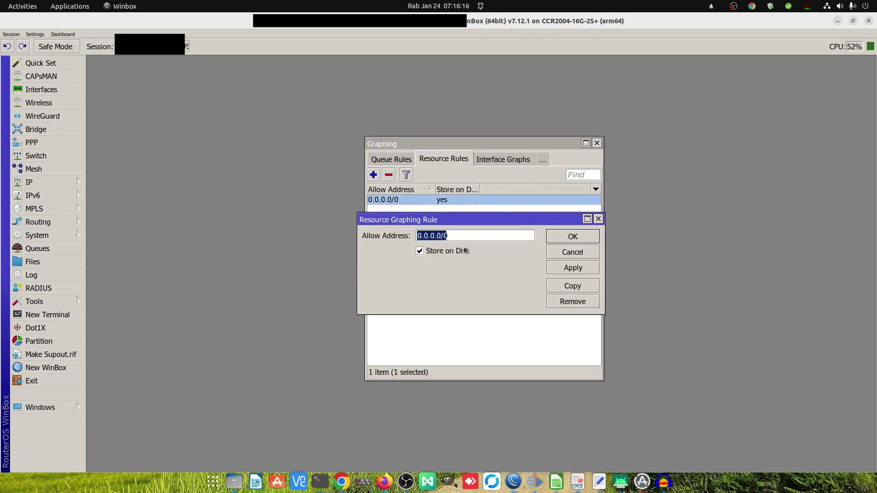
pyautogui.click(598, 219)
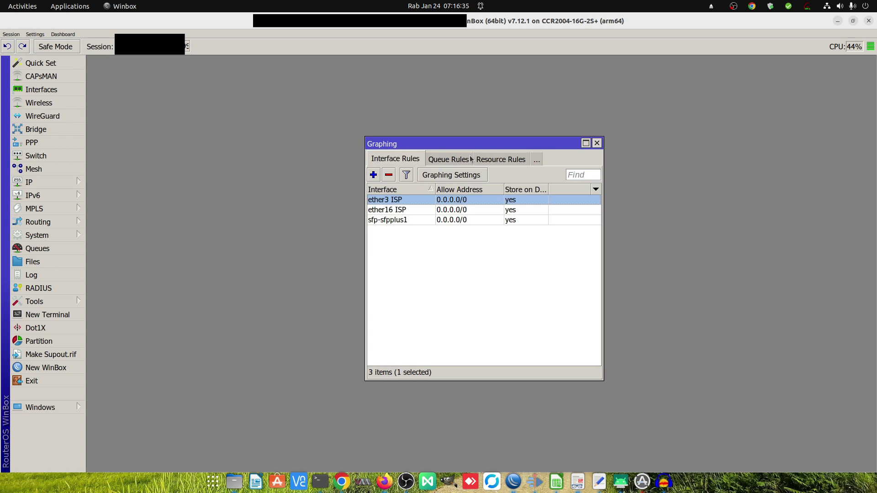
# Step: Return to Firefox, reload the RouterOS login page at 172.16.10.186 and open its Graphs page
pyautogui.click(839, 21)
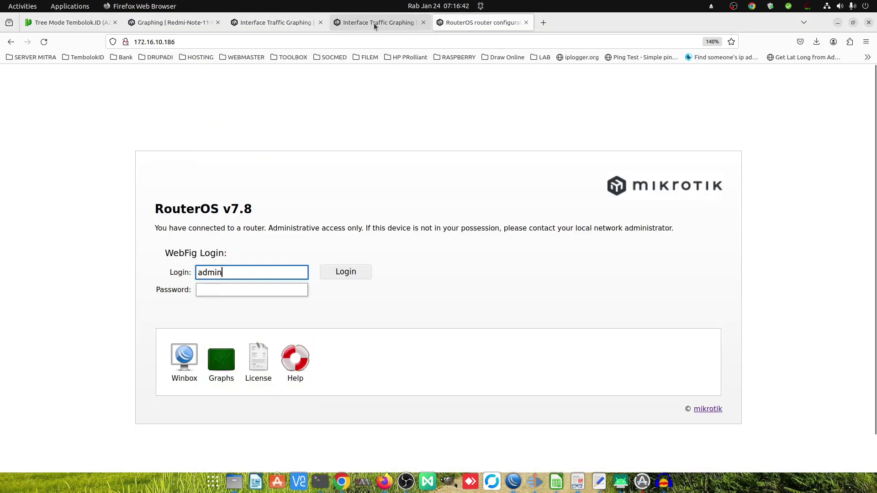
pyautogui.hotkey('alt', 'Tab')
pyautogui.click(378, 23)
pyautogui.click(480, 22)
pyautogui.click(308, 41)
pyautogui.press('Return')
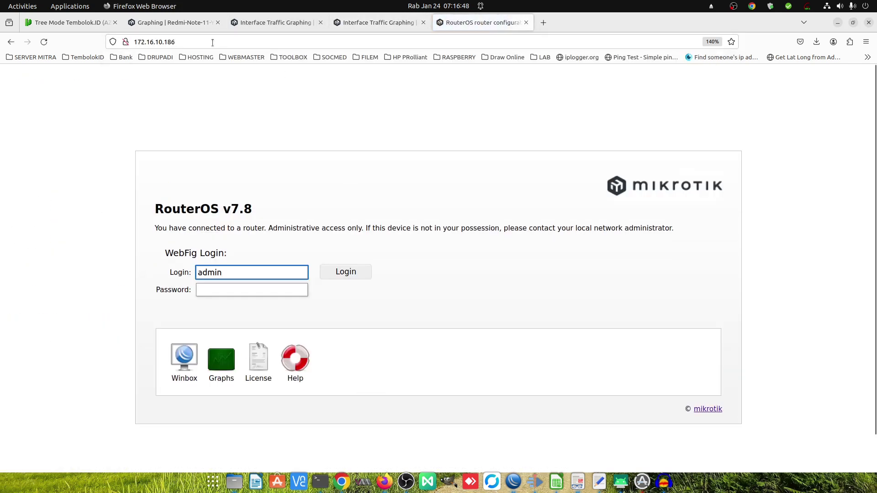
pyautogui.click(213, 42)
pyautogui.press('Return')
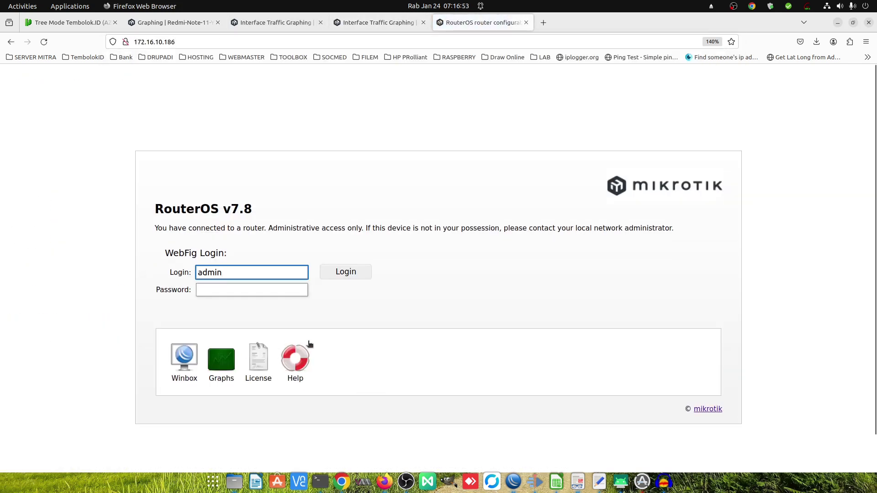
pyautogui.click(221, 369)
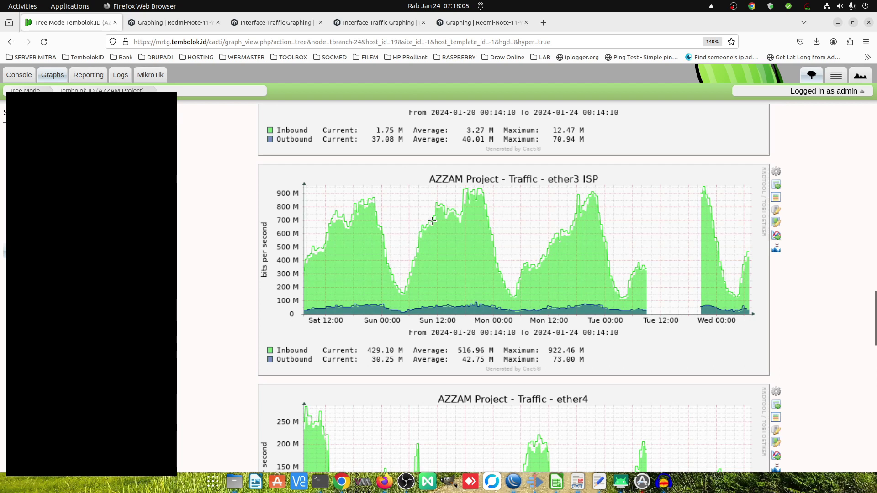
# Step: Examine the Cacti traffic graphs of the AZZAM Project device for bridge1MASTER, ether3 ISP and ether4
pyautogui.scroll(-3, 432, 220)
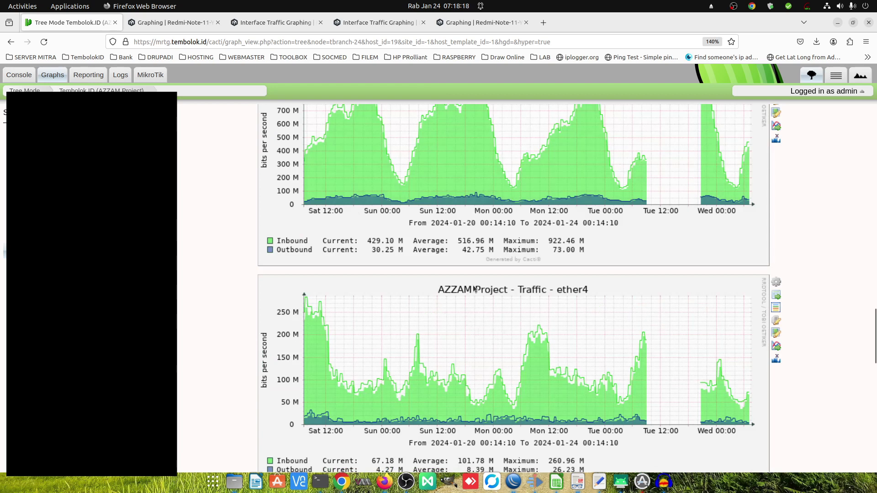
pyautogui.scroll(3, 488, 303)
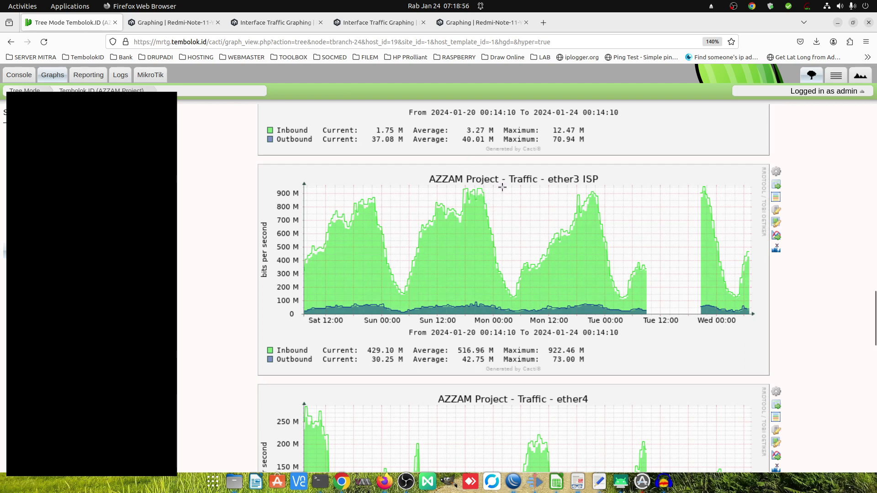
pyautogui.scroll(5, 510, 207)
pyautogui.scroll(-4, 540, 234)
pyautogui.scroll(5, 540, 234)
pyautogui.scroll(-4, 538, 215)
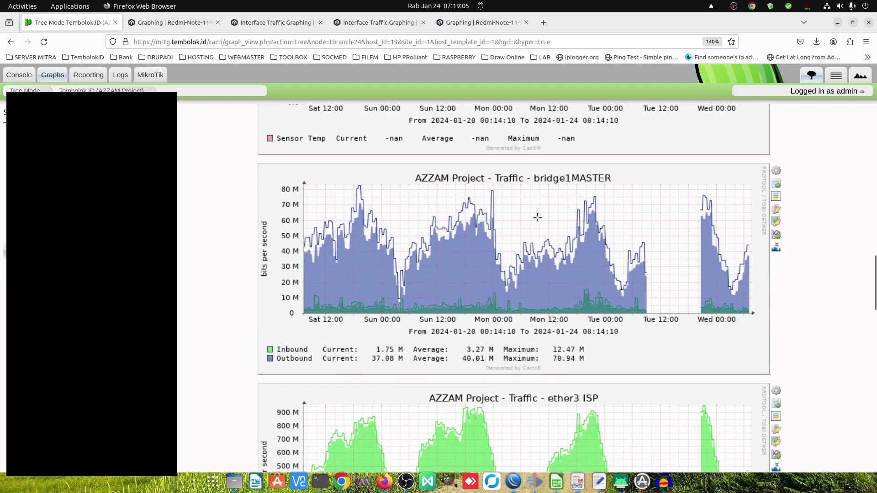
pyautogui.scroll(-2, 539, 221)
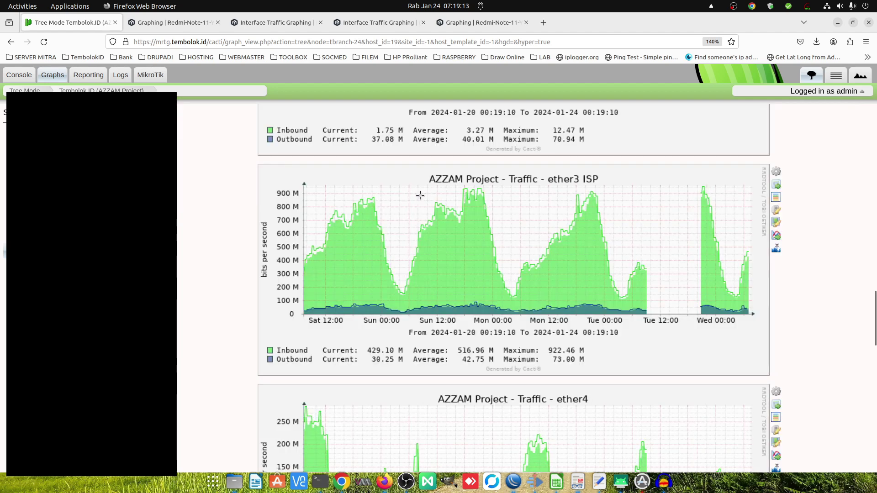
# Step: Open the ether5-ISP INDI BIZ2 statistics, mark the weekly and daily peaks with red arrows, and clear the annotations
pyautogui.click(371, 22)
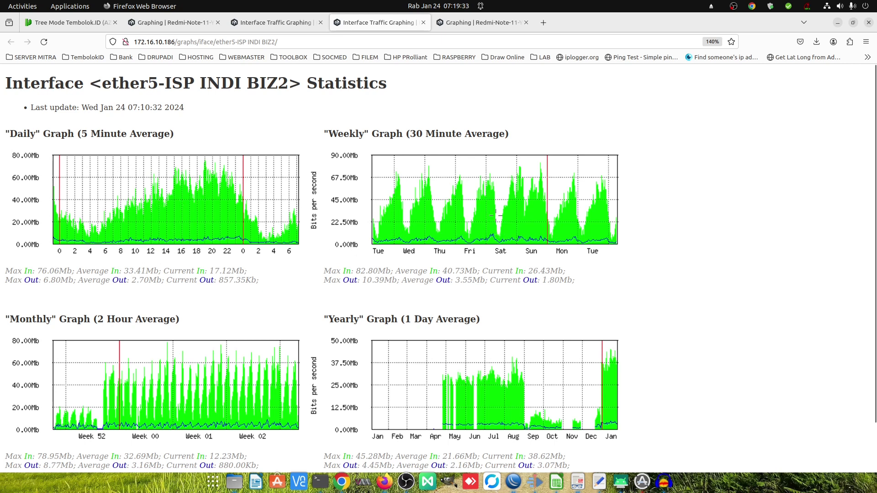
pyautogui.moveTo(377, 166); pyautogui.dragTo(457, 175)
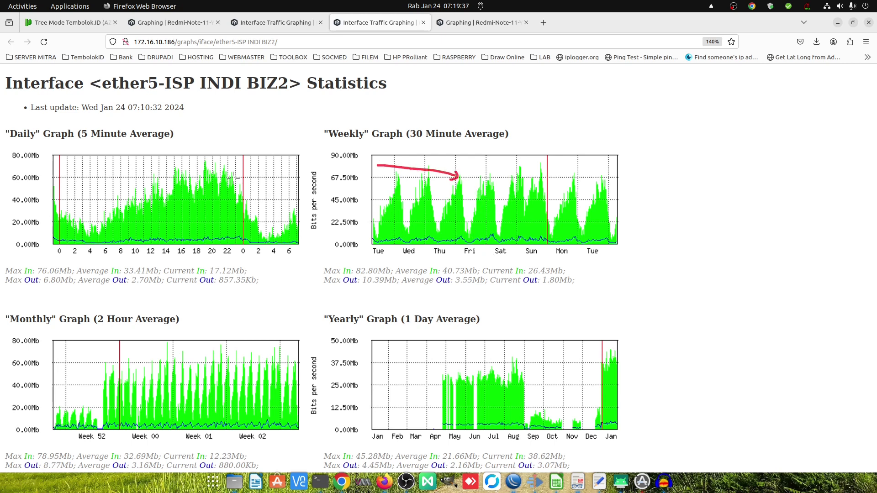
pyautogui.moveTo(257, 134); pyautogui.dragTo(222, 160)
pyautogui.moveTo(51, 246); pyautogui.dragTo(61, 258)
pyautogui.moveTo(300, 245); pyautogui.dragTo(288, 259)
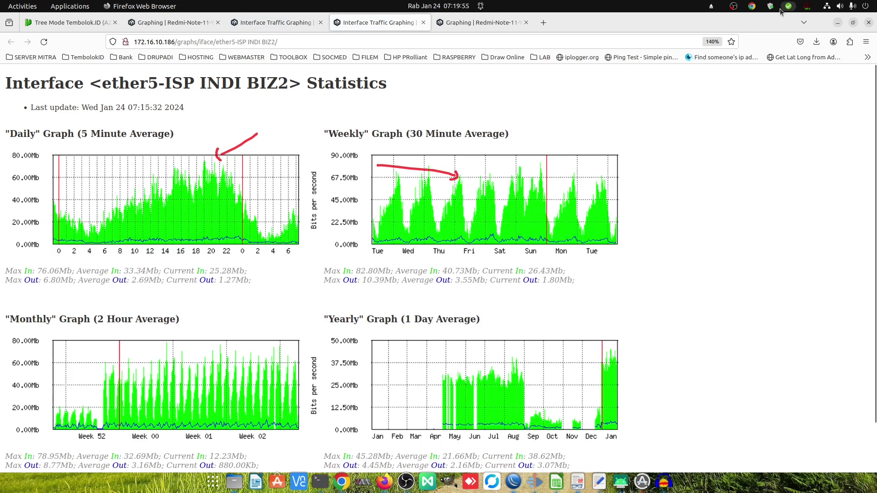
pyautogui.click(807, 7)
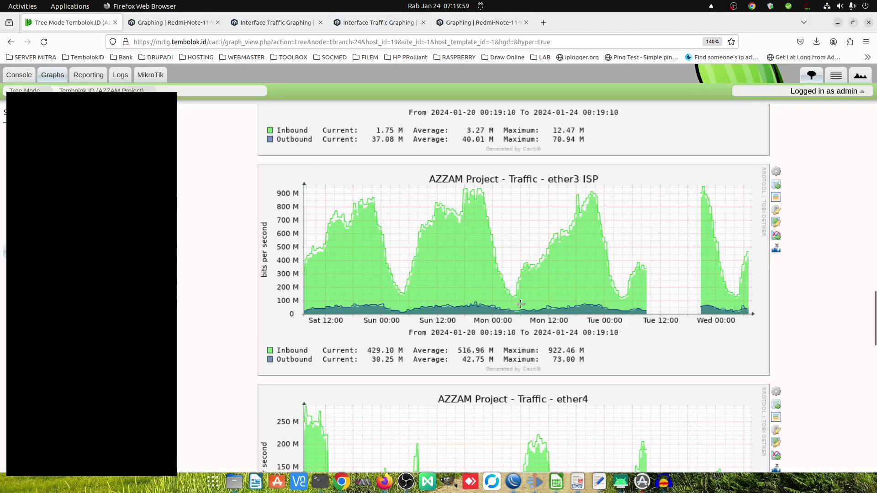
pyautogui.scroll(-3, 521, 304)
pyautogui.scroll(1, 567, 229)
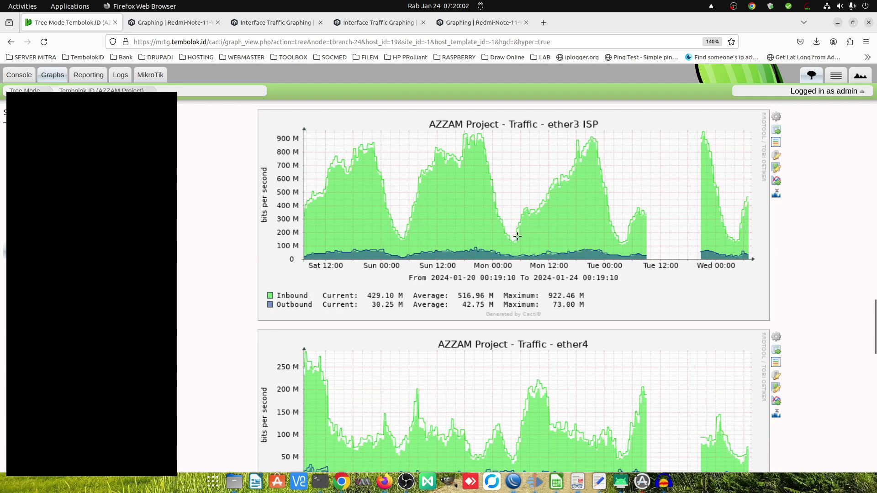
pyautogui.scroll(1, 518, 236)
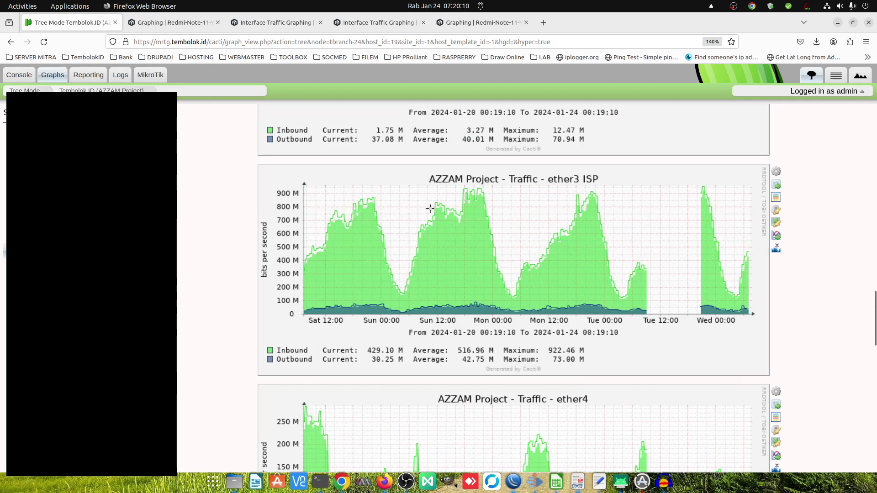
pyautogui.moveTo(388, 186)
pyautogui.mouseDown()
pyautogui.moveTo(500, 237)
pyautogui.moveTo(508, 251)
pyautogui.mouseUp()
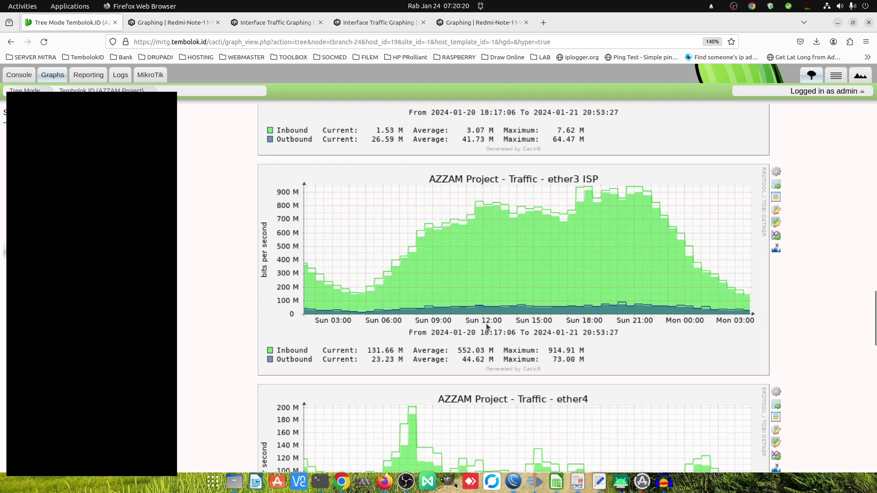
# Step: Mark Sunday 12:00, Sunday 18:00 and the evening peak on the ether3 ISP graph with red arrows
pyautogui.moveTo(457, 332); pyautogui.dragTo(483, 324)
pyautogui.moveTo(580, 327); pyautogui.dragTo(594, 322)
pyautogui.moveTo(689, 190); pyautogui.dragTo(655, 190)
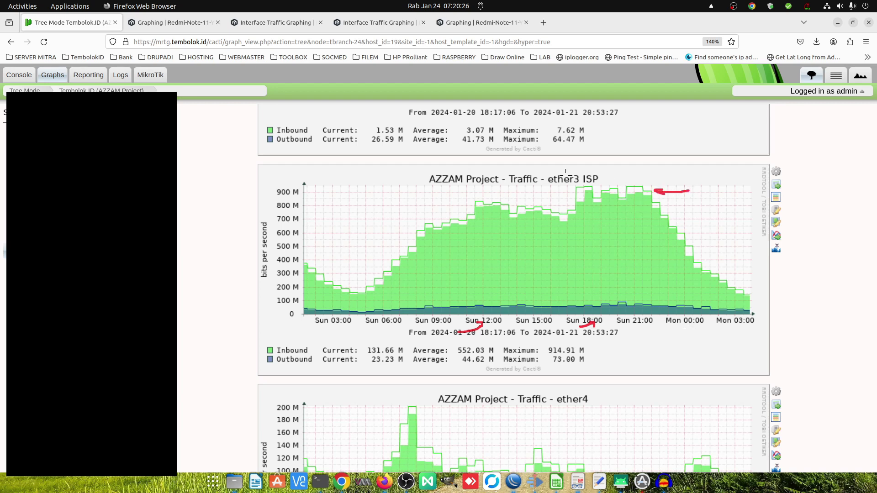
# Step: Return to the ether5-ISP INDI BIZ2 statistics and outline Friday's traffic on the weekly graph in red
pyautogui.click(463, 23)
pyautogui.click(364, 24)
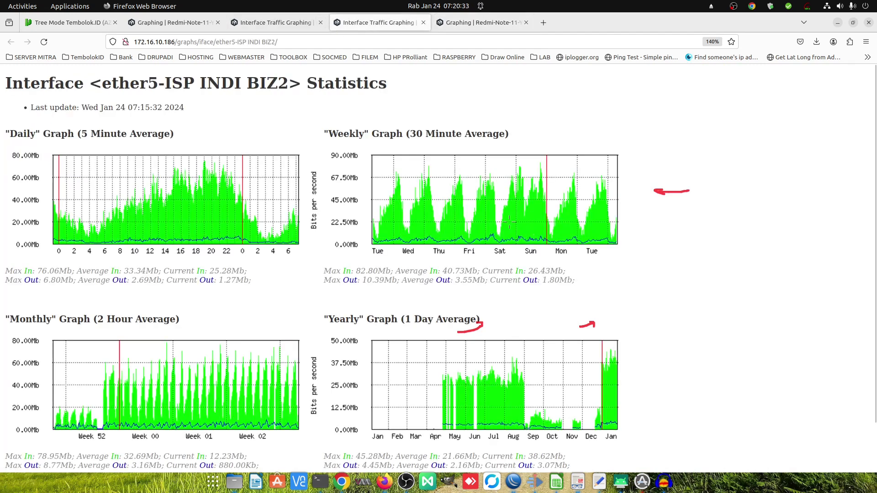
pyautogui.moveTo(502, 162)
pyautogui.mouseDown()
pyautogui.moveTo(482, 238)
pyautogui.moveTo(468, 213)
pyautogui.moveTo(472, 227)
pyautogui.mouseUp()
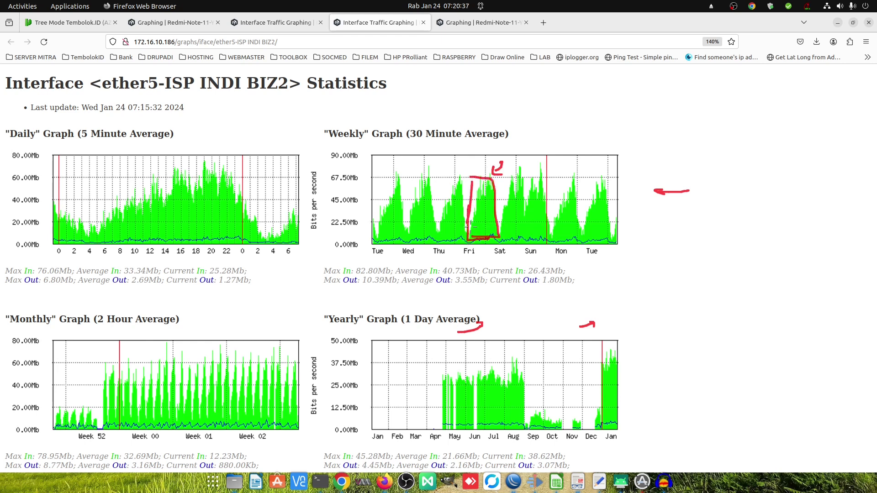
pyautogui.moveTo(52, 169)
pyautogui.mouseDown()
pyautogui.moveTo(252, 168)
pyautogui.moveTo(314, 238)
pyautogui.moveTo(122, 256)
pyautogui.moveTo(40, 219)
pyautogui.moveTo(44, 171)
pyautogui.mouseUp()
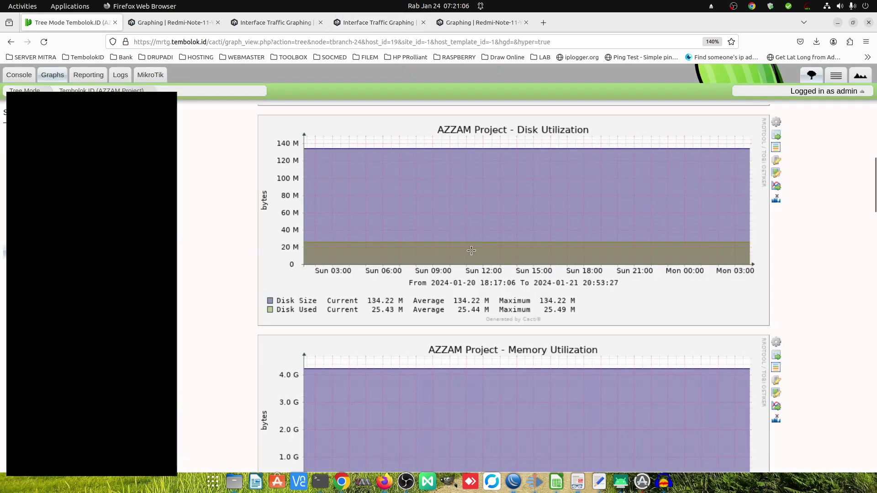
# Step: In Cacti, set the graph period preset of the AZZAM Project device to Last 2 Days
pyautogui.scroll(6, 241, 175)
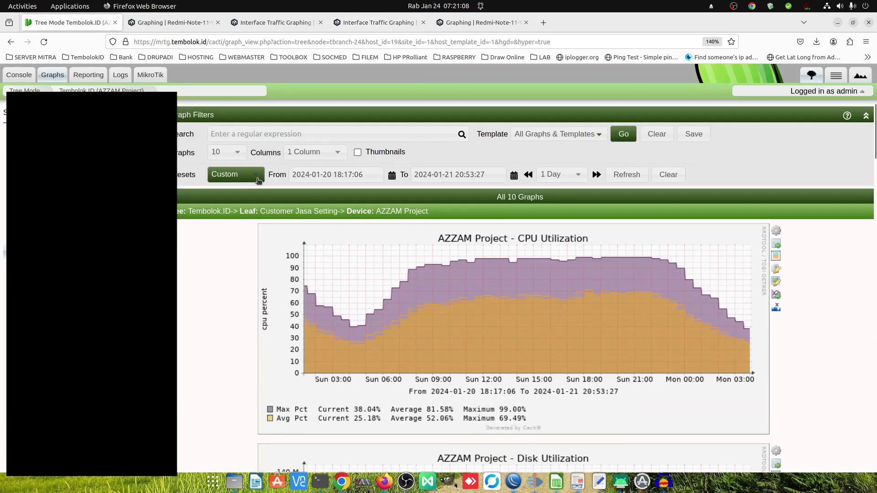
pyautogui.click(255, 179)
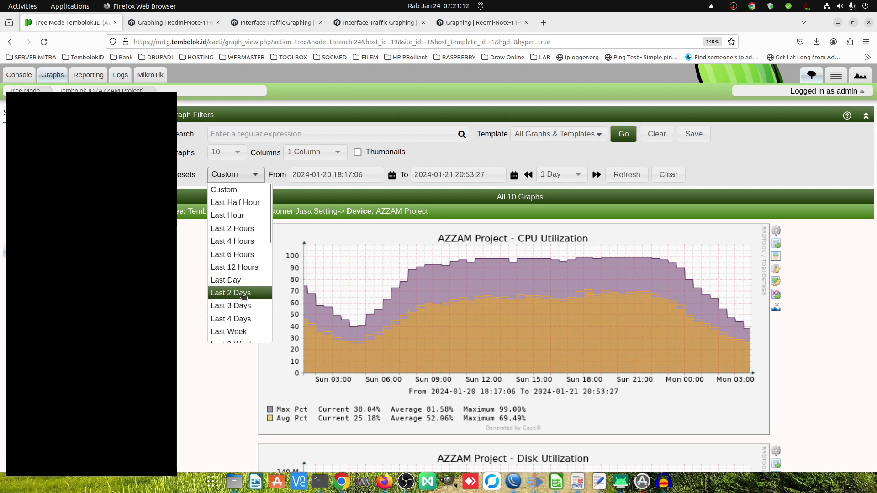
pyautogui.click(242, 293)
pyautogui.scroll(-10, 550, 301)
pyautogui.scroll(-12, 551, 302)
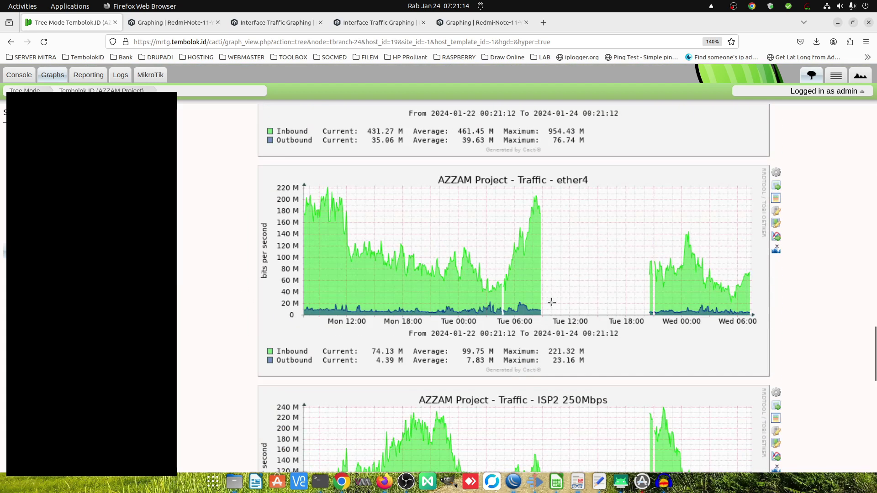
# Step: Examine the bridge1MASTER and ether3 ISP traffic graphs for the last two days, including the gap in Tuesday's data
pyautogui.scroll(8, 551, 301)
pyautogui.scroll(1, 547, 225)
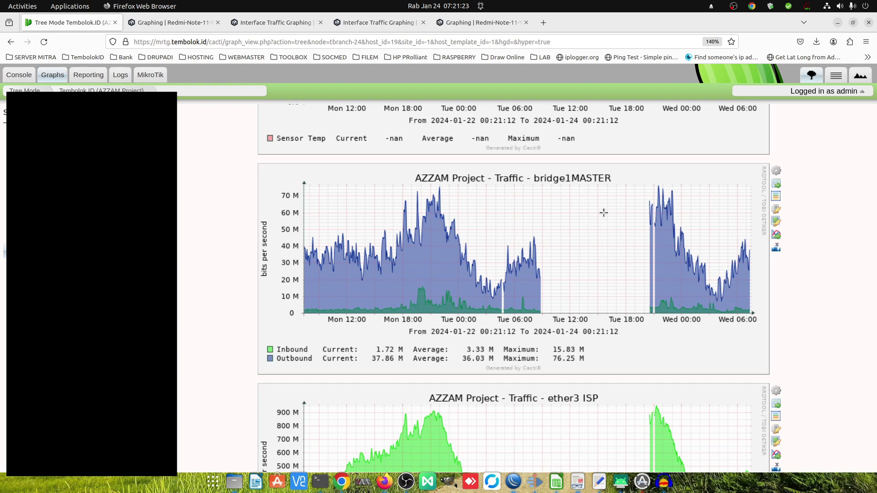
pyautogui.scroll(-1, 630, 273)
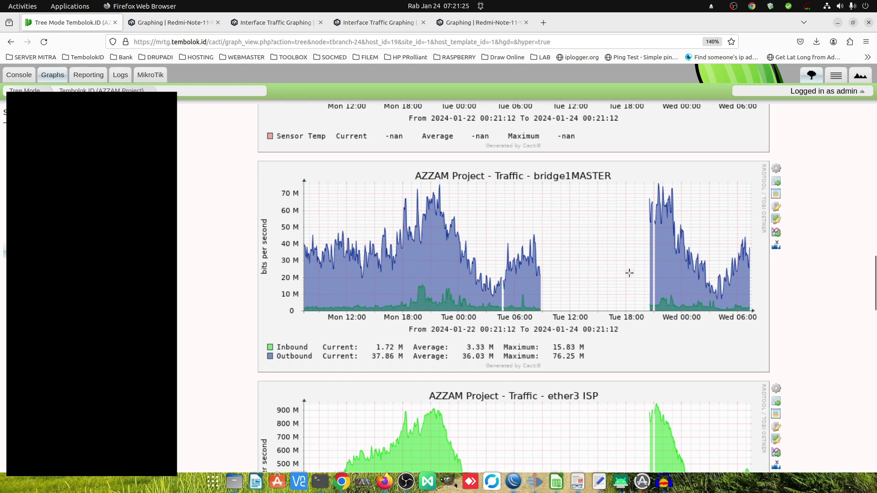
pyautogui.scroll(-4, 624, 271)
pyautogui.scroll(4, 674, 172)
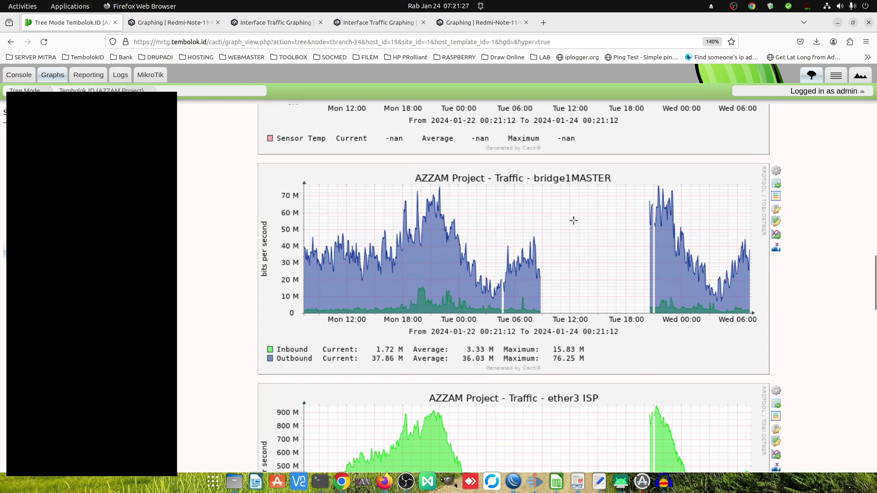
pyautogui.scroll(-3, 627, 254)
pyautogui.scroll(3, 622, 264)
pyautogui.scroll(-1, 665, 295)
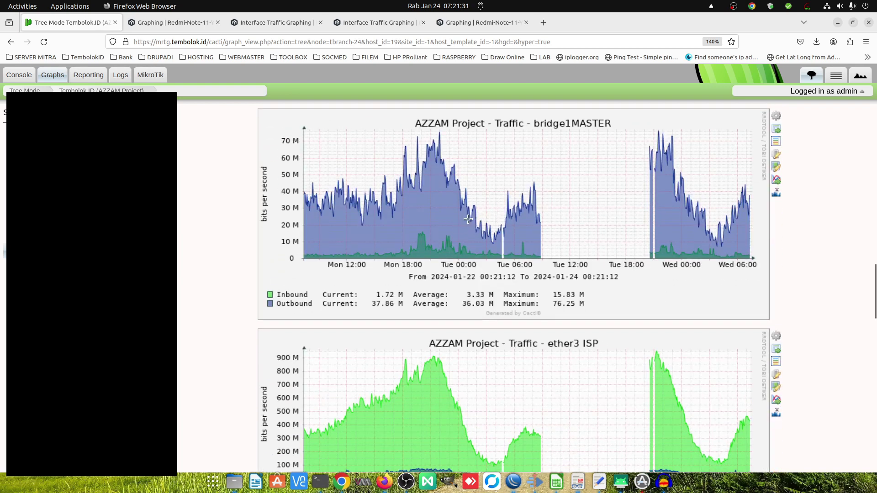
pyautogui.scroll(4, 507, 274)
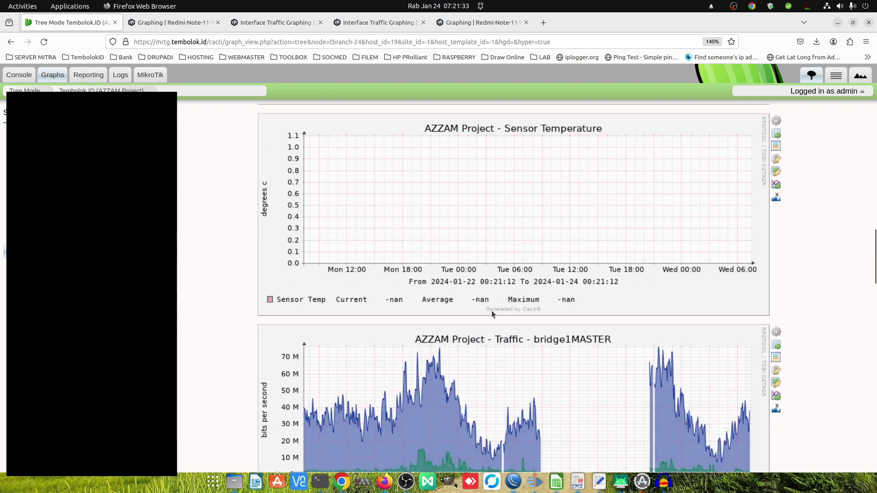
pyautogui.scroll(-3, 492, 311)
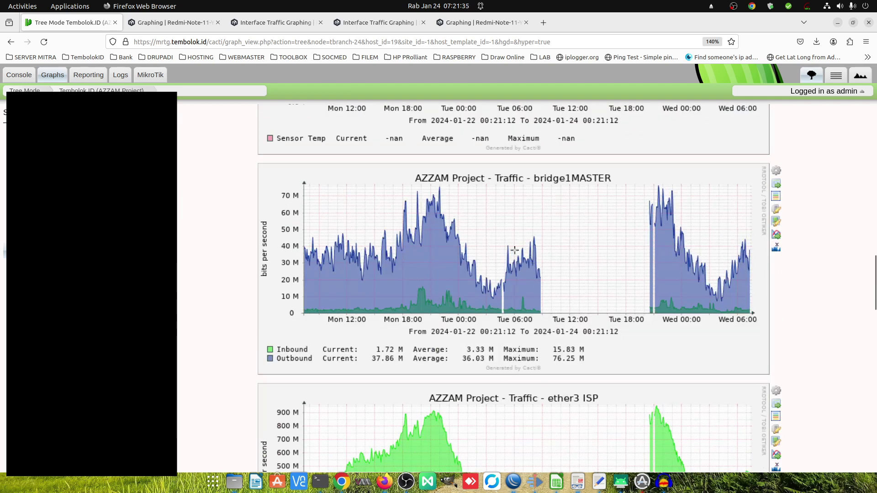
# Step: Change the period preset of the AZZAM Project graphs to Last 4 Days
pyautogui.scroll(12, 502, 274)
pyautogui.scroll(5, 495, 269)
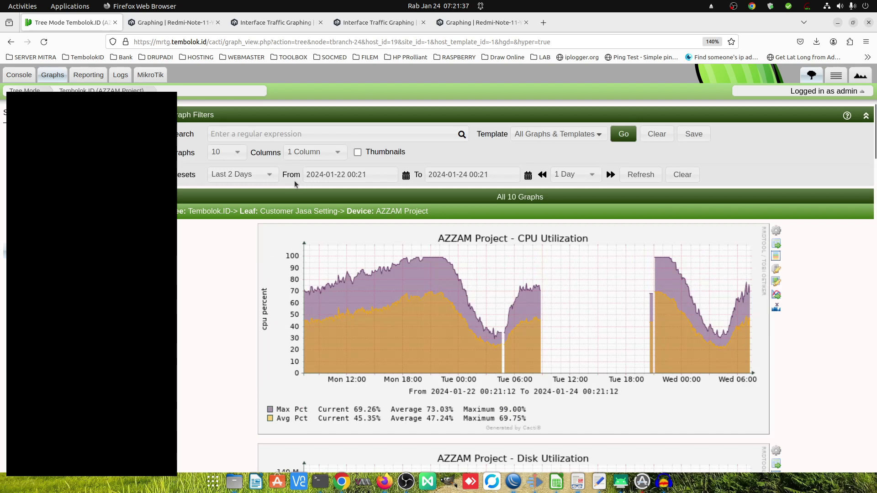
pyautogui.click(272, 177)
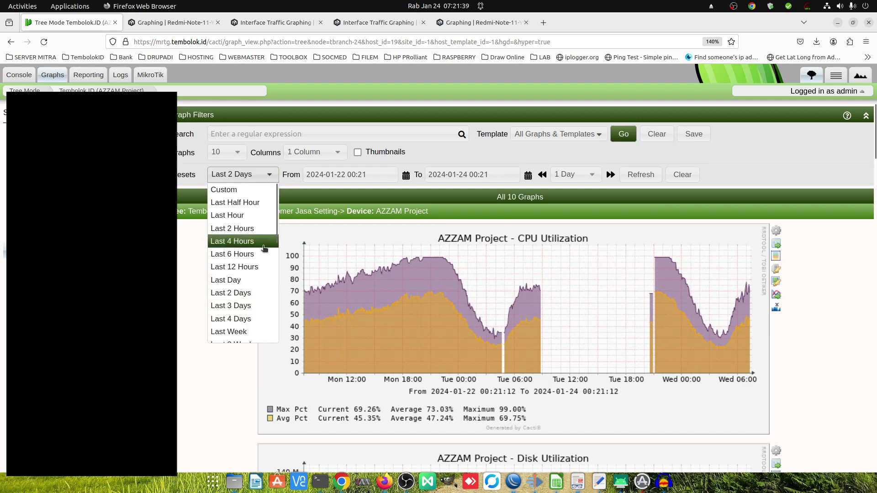
pyautogui.click(254, 318)
pyautogui.scroll(-15, 494, 265)
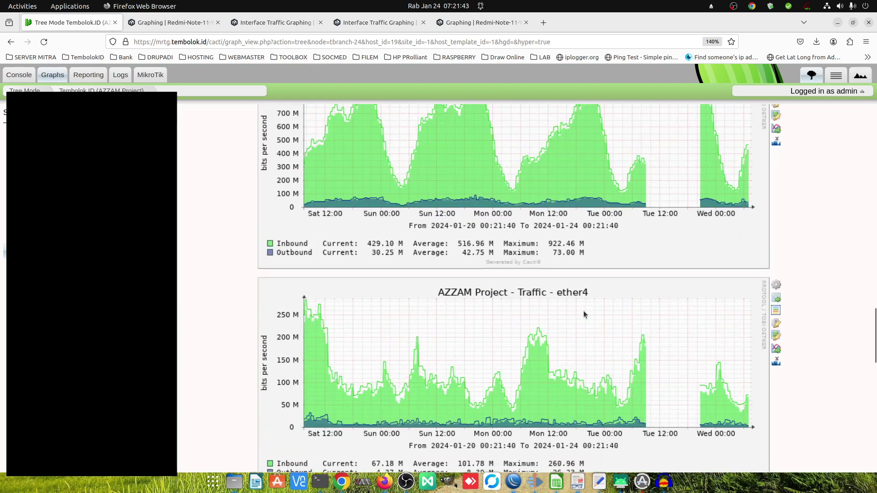
# Step: Review the four-day ether3 ISP traffic graph and draw a short red line beside its title
pyautogui.scroll(5, 583, 311)
pyautogui.scroll(-4, 583, 310)
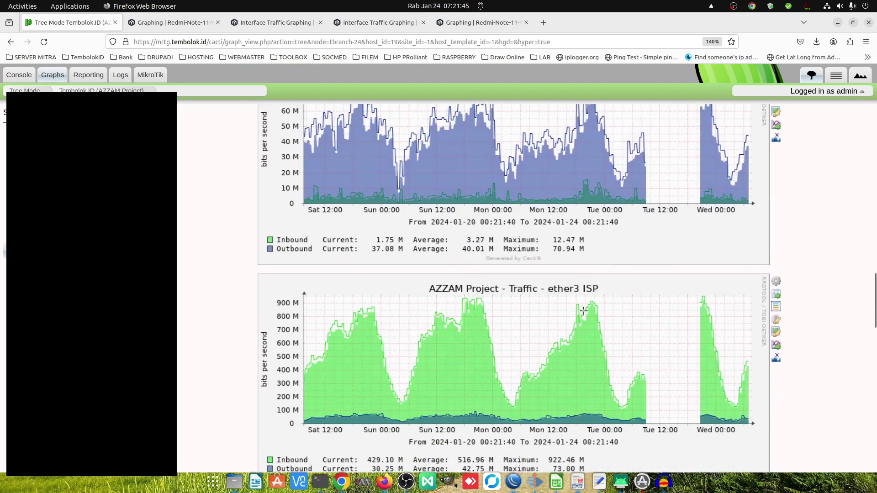
pyautogui.scroll(4, 580, 307)
pyautogui.scroll(-5, 574, 306)
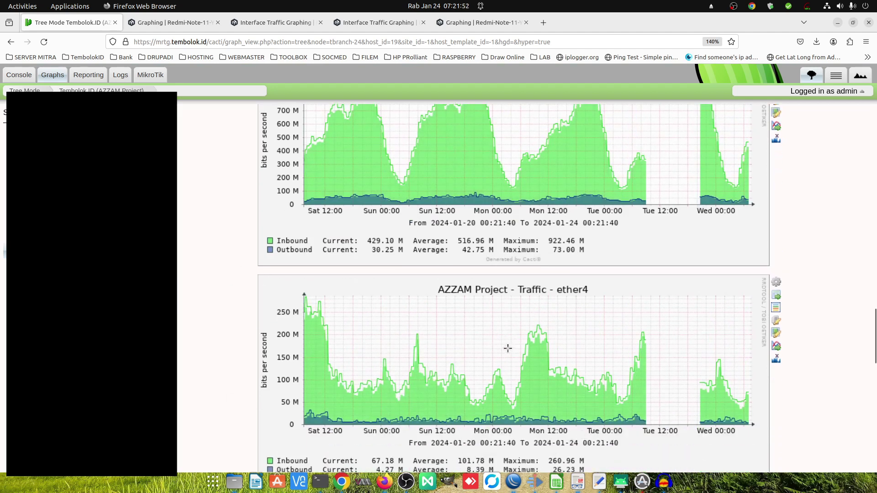
pyautogui.scroll(4, 510, 350)
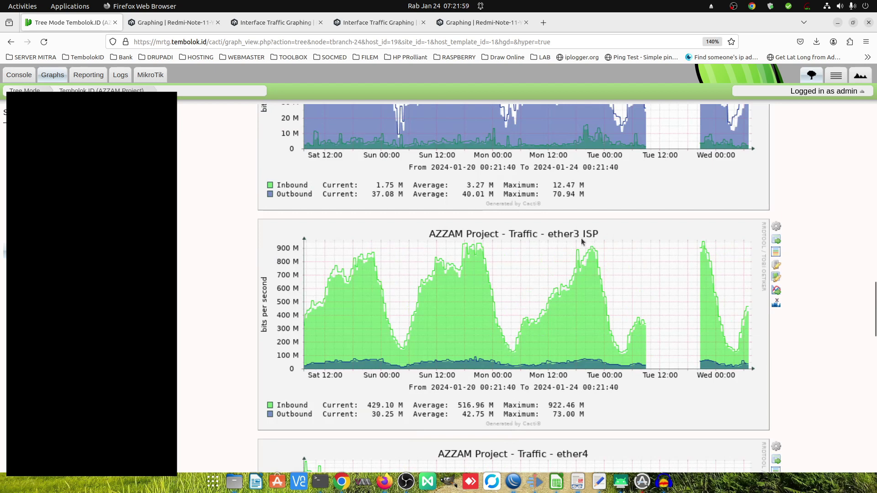
pyautogui.moveTo(644, 226)
pyautogui.mouseDown()
pyautogui.moveTo(611, 230)
pyautogui.moveTo(617, 240)
pyautogui.mouseUp()
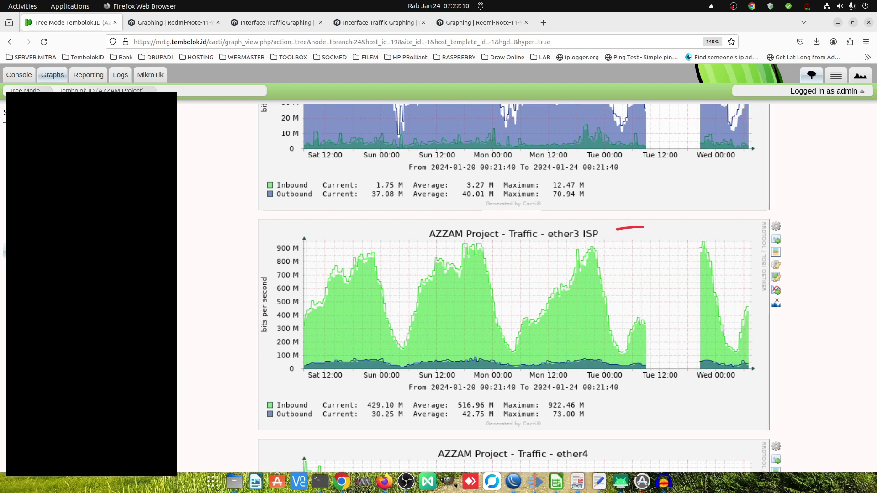
# Step: Compare the ether4 and ISP2 250Mbps traffic graphs over the four-day period
pyautogui.scroll(-10, 535, 201)
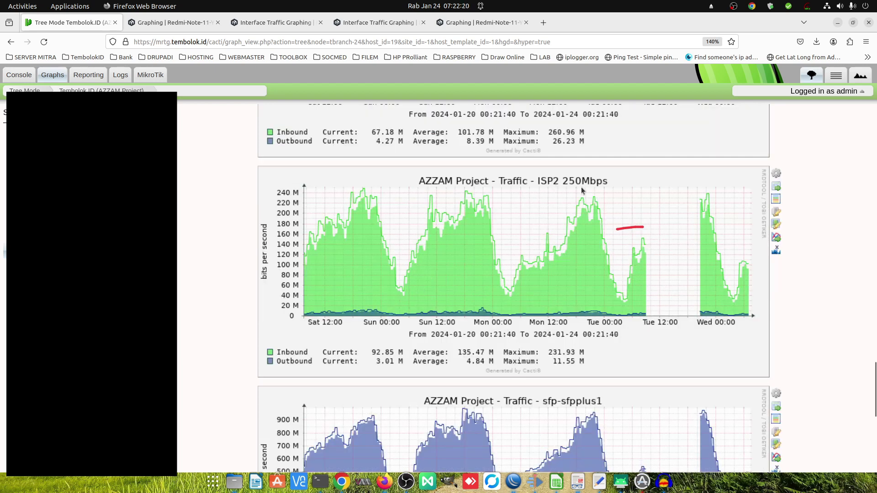
pyautogui.scroll(4, 587, 210)
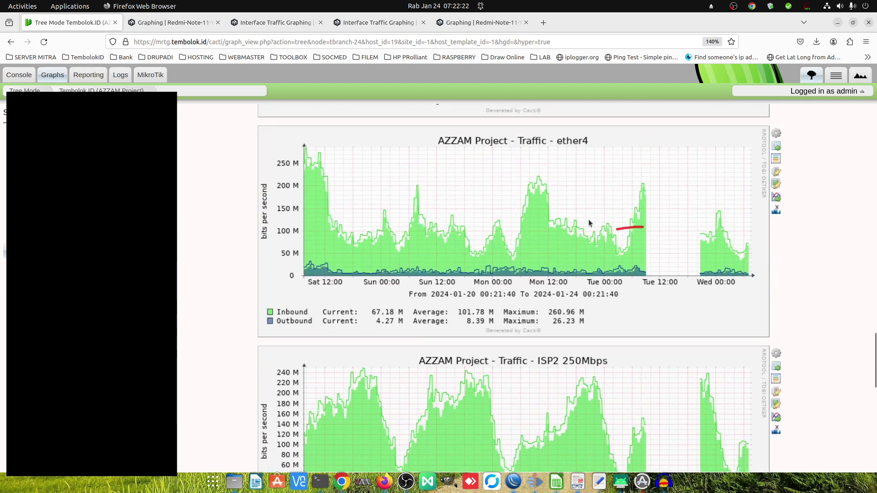
pyautogui.scroll(1, 588, 224)
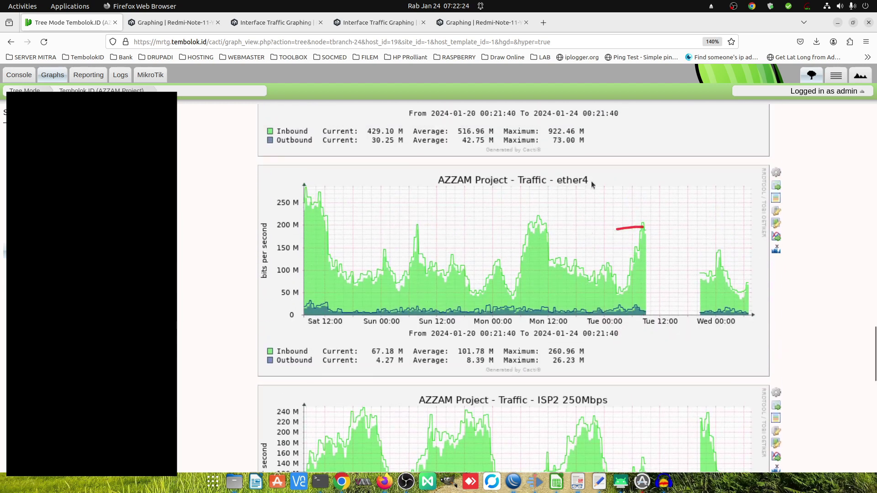
pyautogui.scroll(-5, 591, 183)
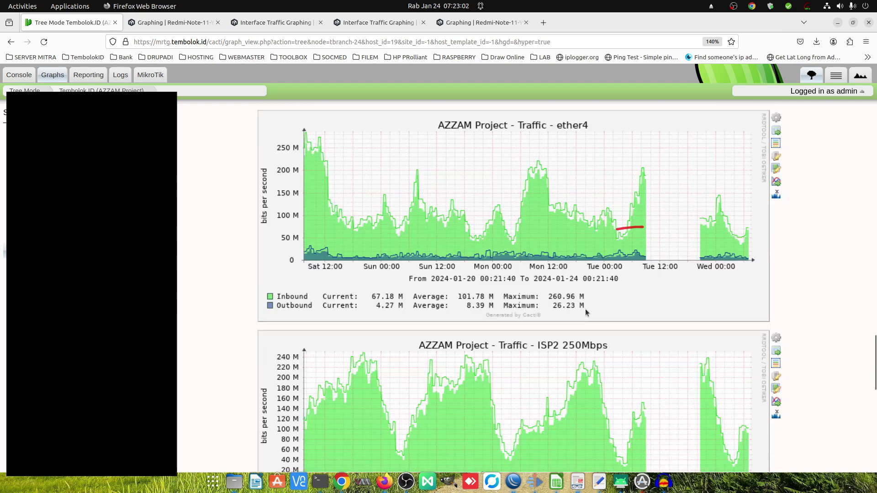
pyautogui.scroll(-3, 585, 308)
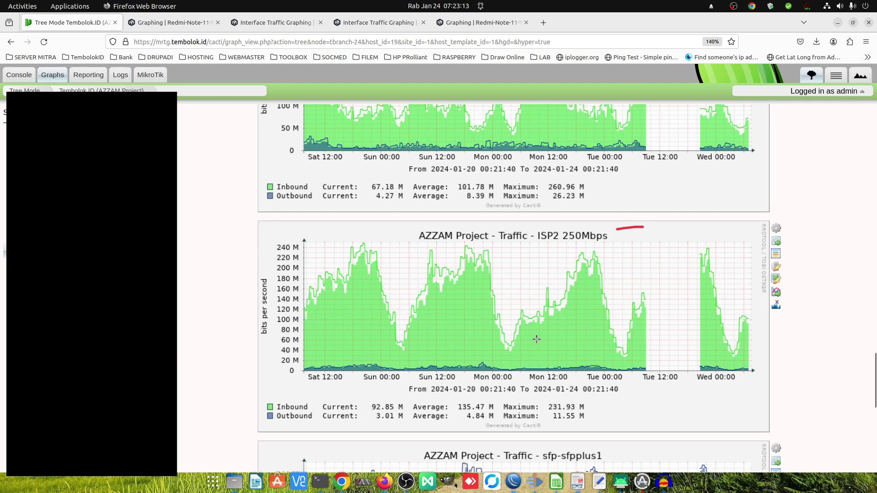
pyautogui.scroll(3, 552, 299)
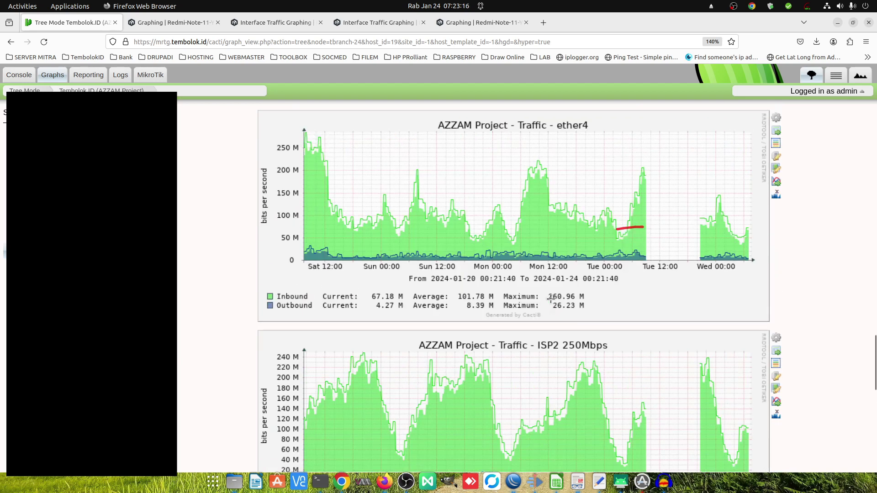
pyautogui.scroll(-3, 562, 265)
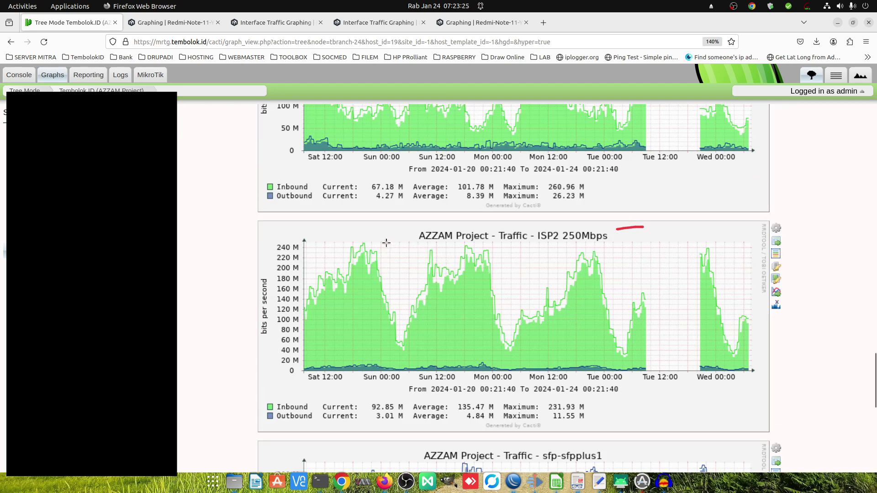
pyautogui.moveTo(387, 242); pyautogui.dragTo(621, 267)
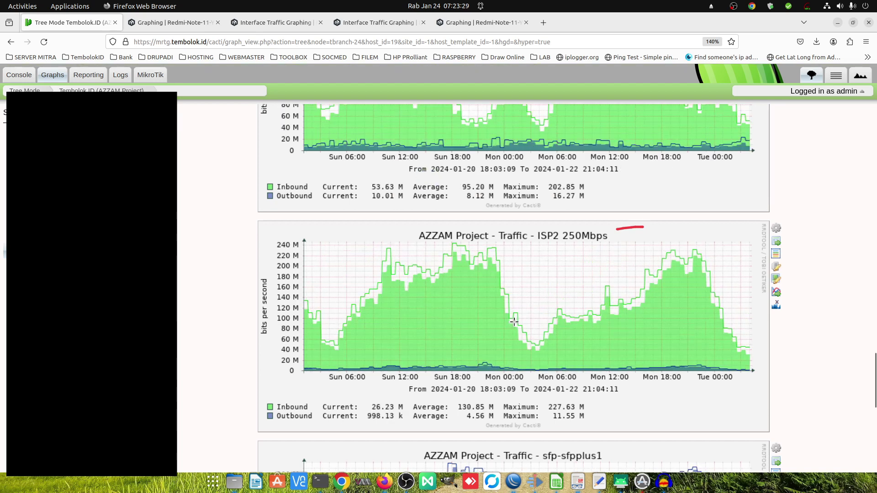
pyautogui.scroll(-2, 512, 320)
pyautogui.scroll(2, 522, 307)
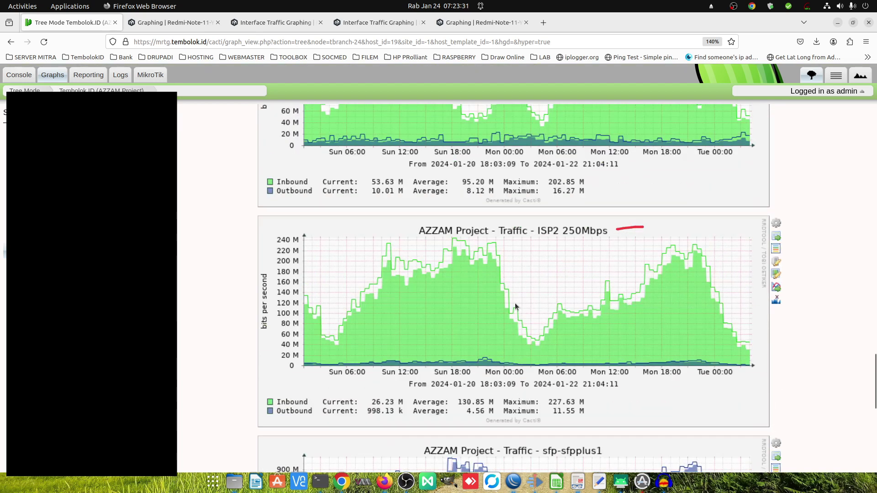
pyautogui.scroll(-1, 515, 304)
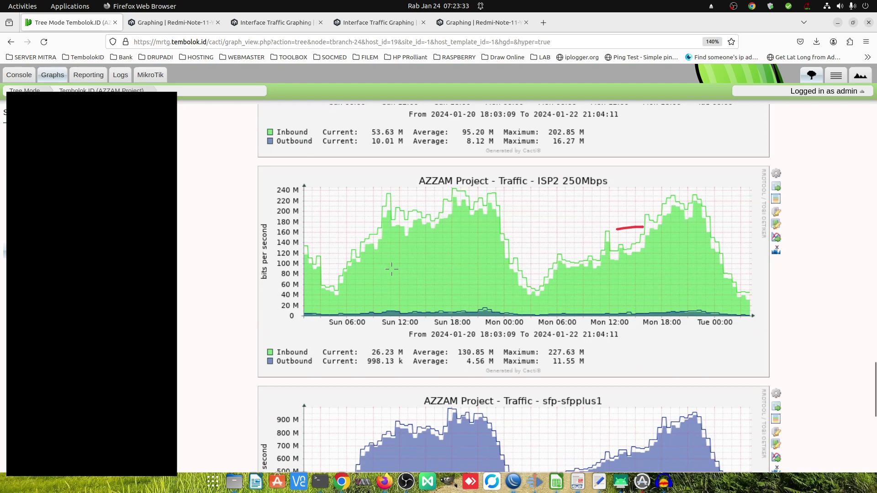
# Step: On the ISP2 250Mbps time axis, point red arrows at Sunday 06:00 and Tuesday 00:00, and underline Monday 18:00 and Monday 06:00
pyautogui.moveTo(323, 332); pyautogui.dragTo(333, 329)
pyautogui.moveTo(747, 335); pyautogui.dragTo(730, 325)
pyautogui.moveTo(643, 327); pyautogui.dragTo(668, 329)
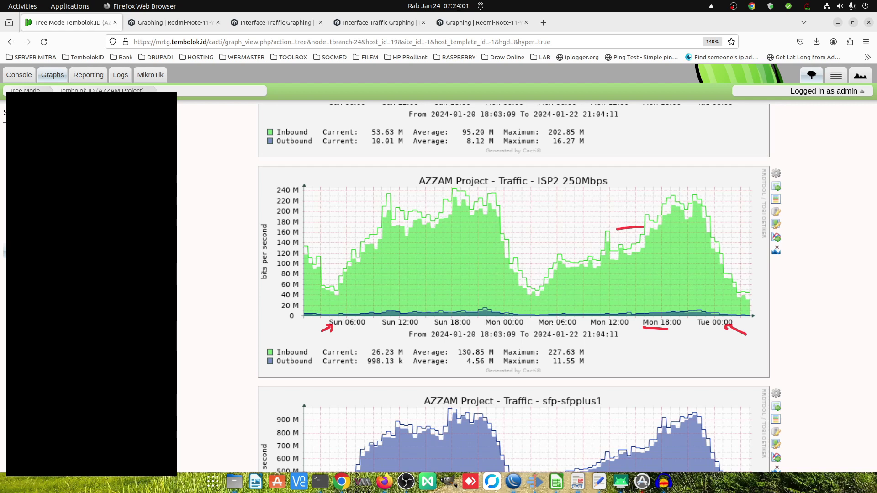
pyautogui.moveTo(557, 327); pyautogui.dragTo(565, 327)
# Step: Mark 15 on the time axis before Monday 18:00 and outline Monday's evening traffic peak on the ISP2 250Mbps graph in red
pyautogui.moveTo(638, 323); pyautogui.dragTo(637, 312)
pyautogui.moveTo(643, 215)
pyautogui.mouseDown()
pyautogui.moveTo(667, 187)
pyautogui.moveTo(703, 192)
pyautogui.mouseUp()
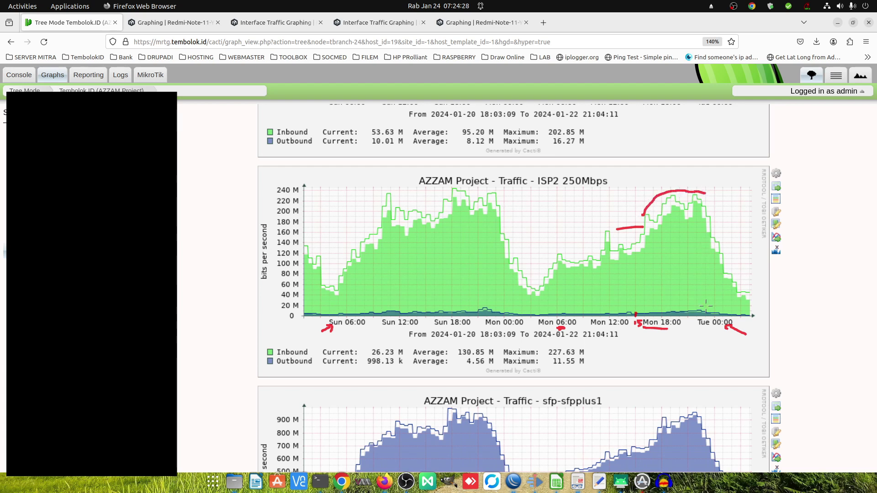
pyautogui.moveTo(708, 321); pyautogui.dragTo(704, 191)
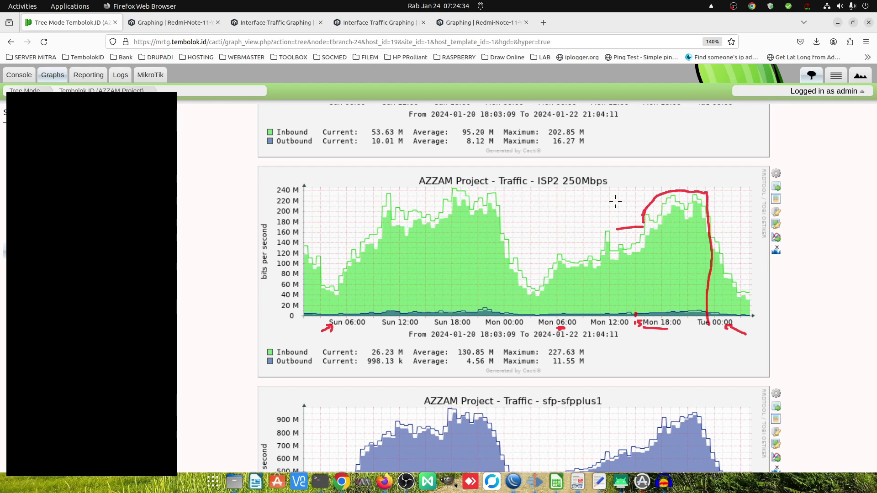
# Step: Return the zoomed graphs to the Last 4 Days preset and clear the red annotations
pyautogui.scroll(8, 559, 238)
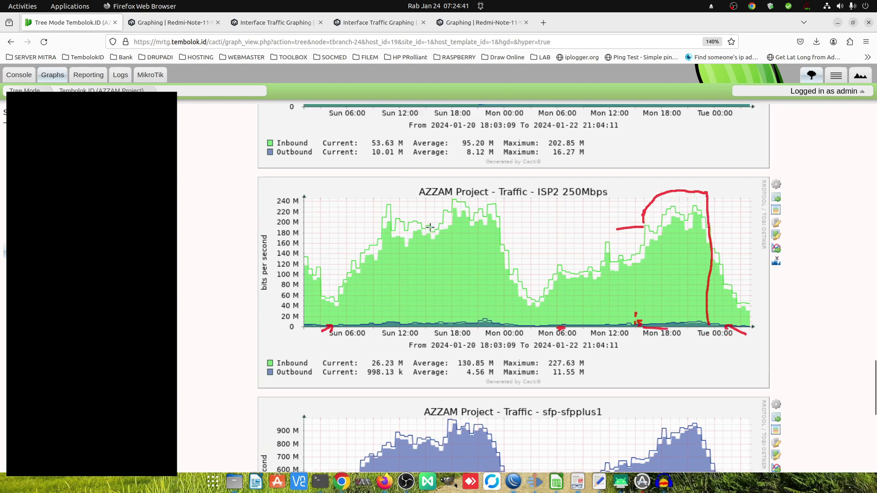
pyautogui.scroll(15, 324, 160)
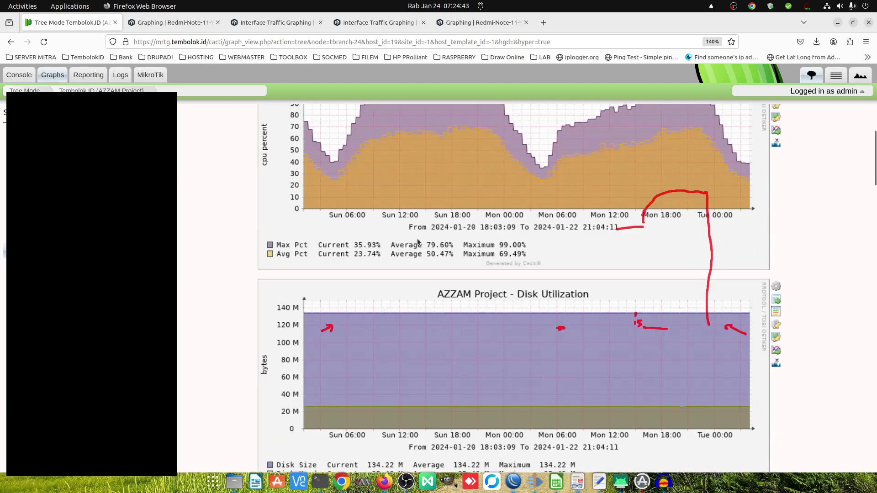
pyautogui.click(263, 178)
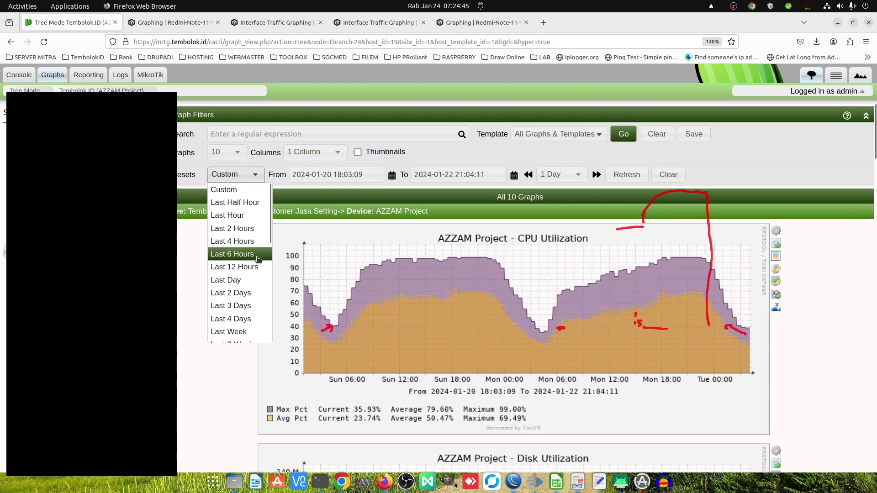
pyautogui.click(246, 321)
pyautogui.scroll(-12, 590, 320)
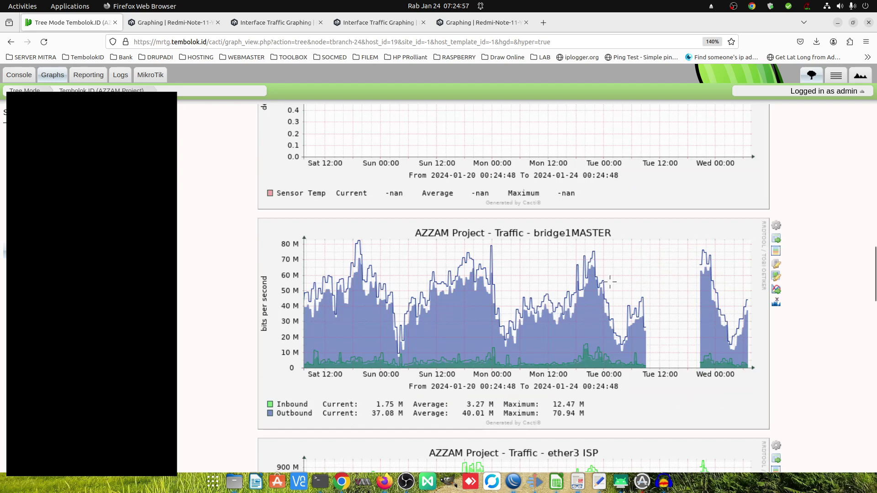
# Step: Mark the Saturday and Monday evening peaks on the bridge1MASTER graph with red arrows, and clear the arrows
pyautogui.moveTo(618, 259)
pyautogui.mouseDown()
pyautogui.moveTo(595, 275)
pyautogui.moveTo(607, 276)
pyautogui.mouseUp()
pyautogui.moveTo(388, 251)
pyautogui.mouseDown()
pyautogui.moveTo(370, 269)
pyautogui.moveTo(381, 269)
pyautogui.mouseUp()
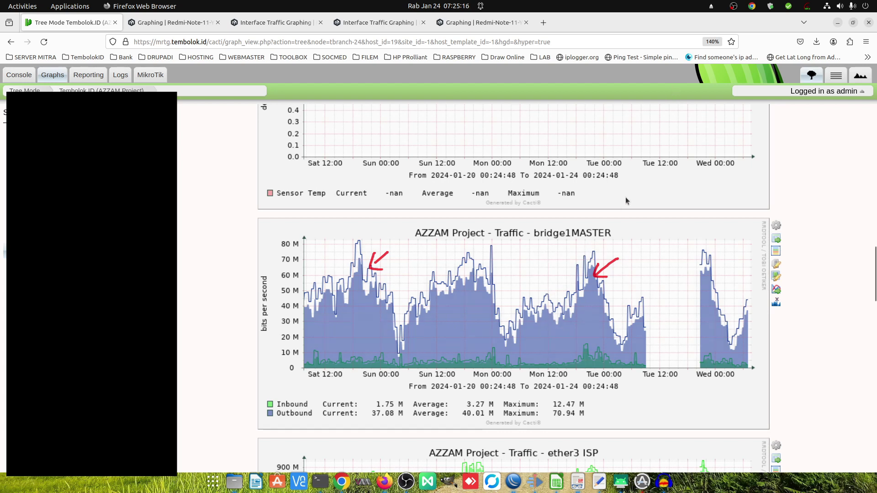
pyautogui.scroll(-5, 611, 271)
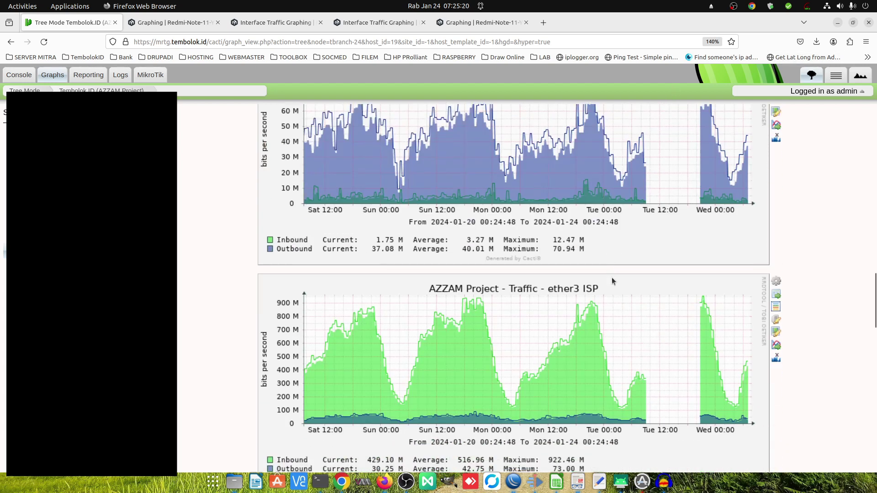
# Step: Compare the traffic curves of the ether3 ISP, ether4 and ISP2 250Mbps graphs over the four-day period
pyautogui.scroll(-4, 565, 256)
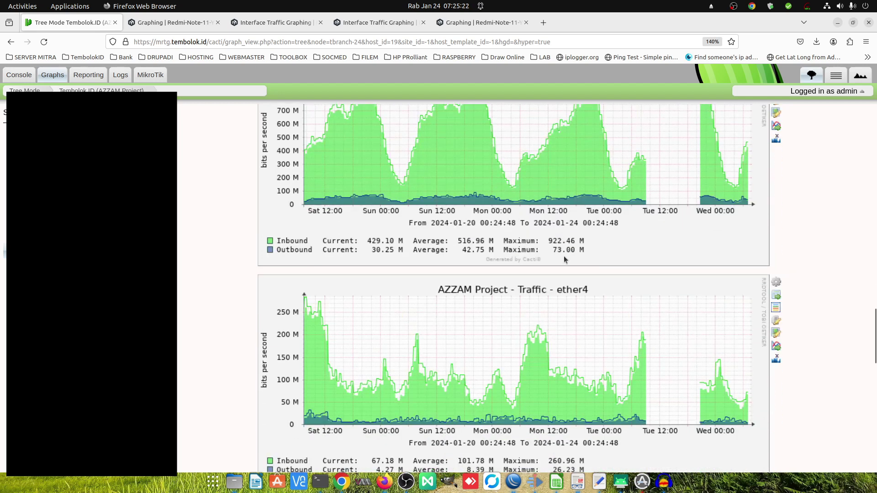
pyautogui.scroll(3, 564, 254)
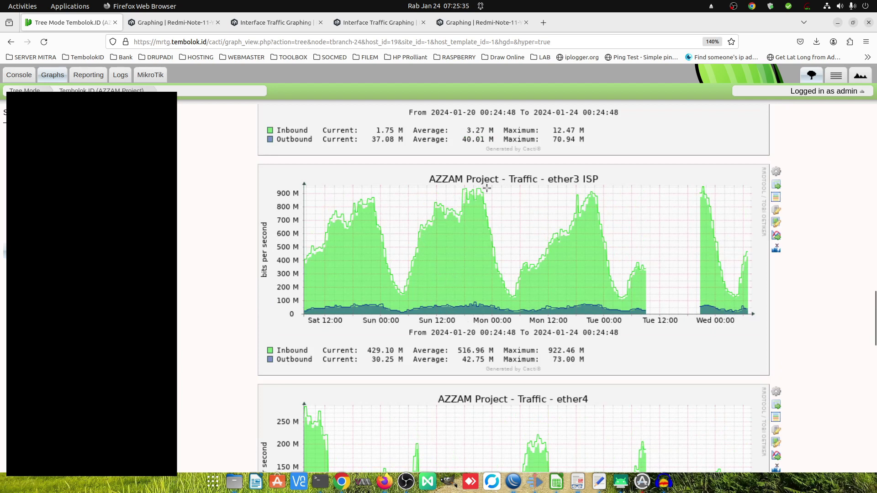
pyautogui.scroll(-3, 487, 280)
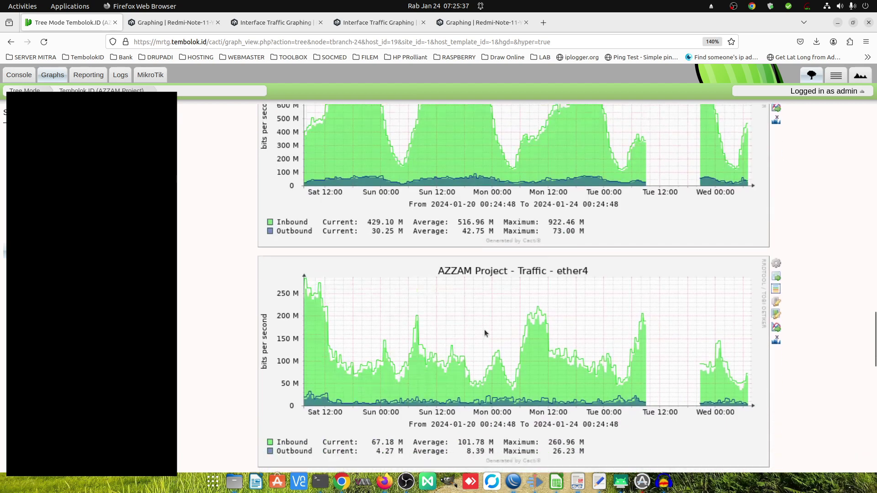
pyautogui.scroll(-4, 486, 278)
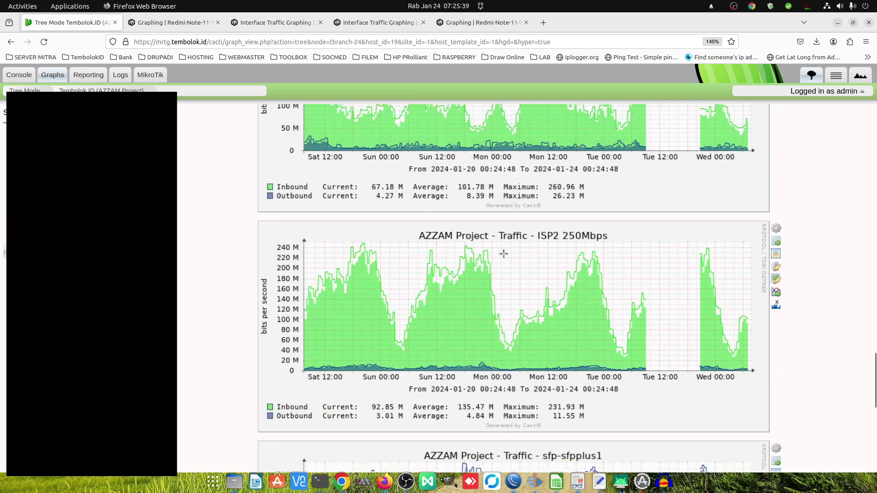
pyautogui.scroll(4, 532, 264)
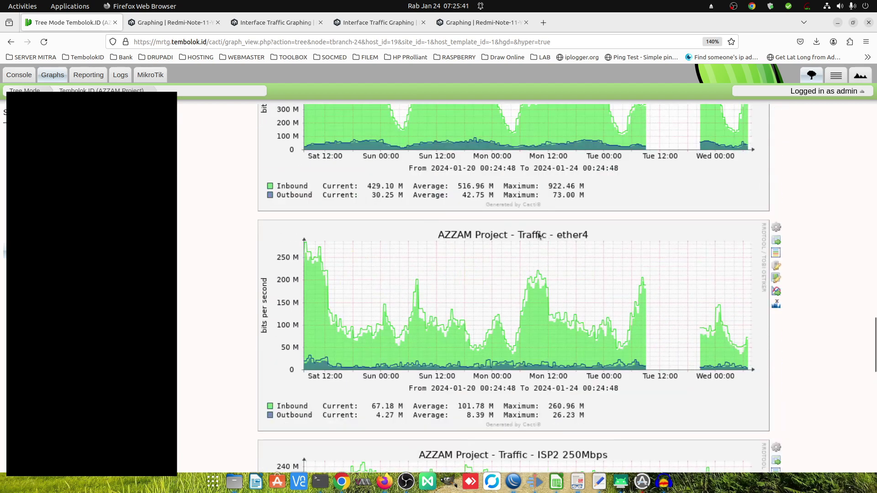
pyautogui.scroll(-4, 546, 287)
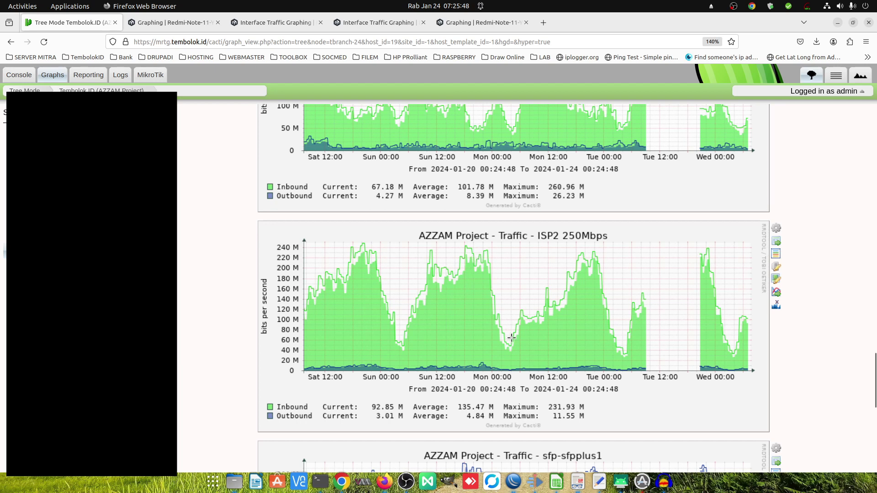
pyautogui.scroll(2, 512, 339)
pyautogui.scroll(1, 516, 350)
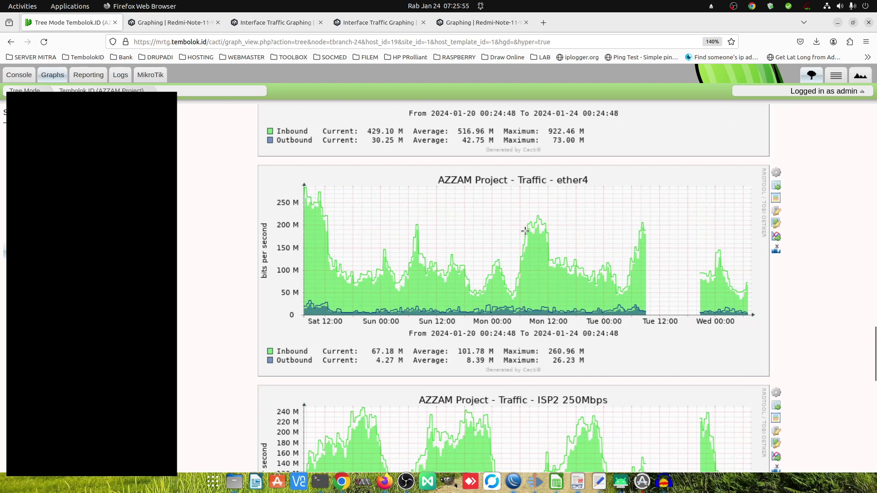
pyautogui.scroll(-2, 484, 304)
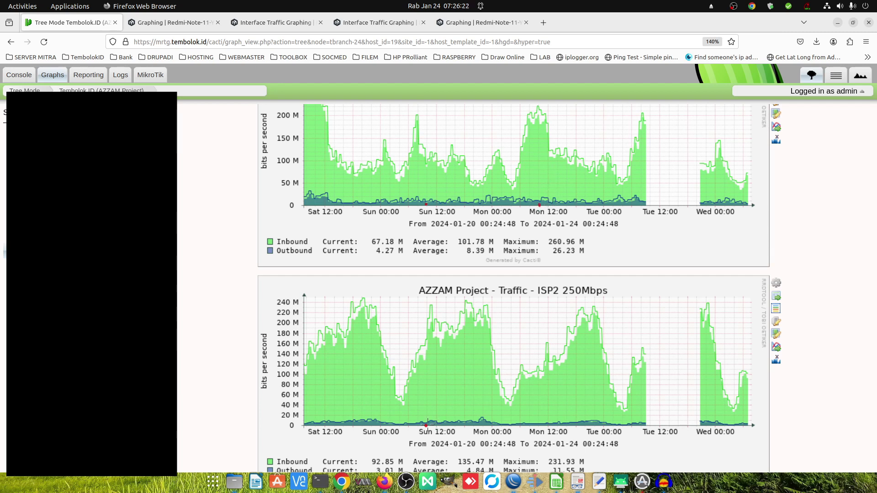
# Step: In red, underline Sunday daytime on the ISP2 250Mbps graph, trace its Sunday peak, and trace the matching Sunday decline on the ether4 graph
pyautogui.moveTo(428, 424); pyautogui.dragTo(496, 423)
pyautogui.moveTo(428, 329)
pyautogui.mouseDown()
pyautogui.moveTo(431, 319)
pyautogui.moveTo(453, 325)
pyautogui.moveTo(465, 302)
pyautogui.mouseUp()
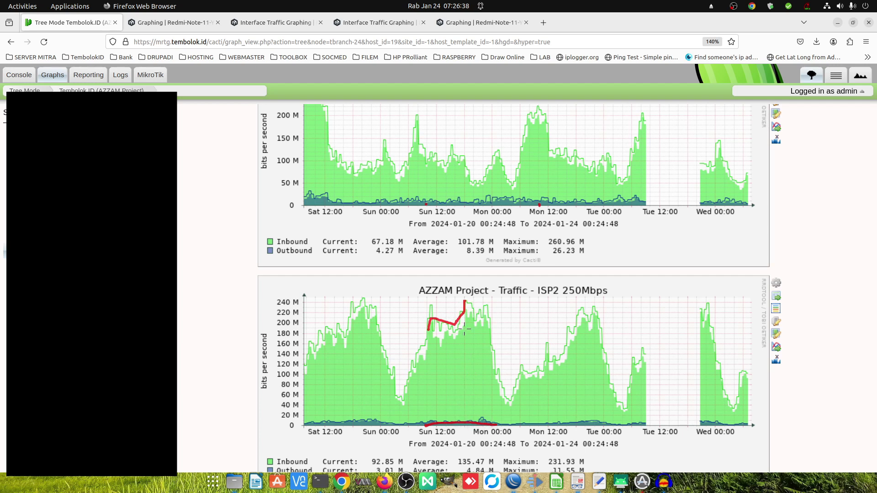
pyautogui.moveTo(465, 299); pyautogui.dragTo(490, 315)
pyautogui.moveTo(416, 119)
pyautogui.mouseDown()
pyautogui.moveTo(429, 154)
pyautogui.moveTo(447, 159)
pyautogui.moveTo(449, 146)
pyautogui.moveTo(470, 176)
pyautogui.moveTo(482, 177)
pyautogui.mouseUp()
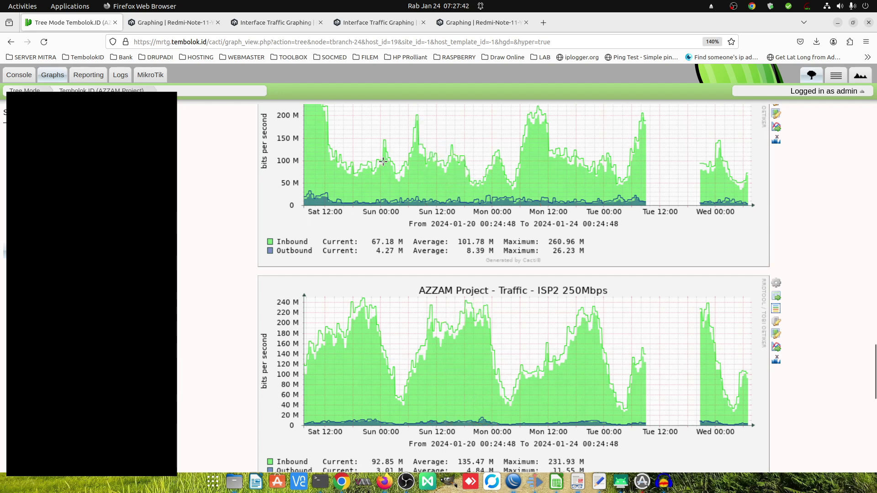
# Step: Zoom the graphs to Sunday and Monday, and bracket about Sunday 10:00 to Monday 06:00 on the ether4 graph in red
pyautogui.moveTo(394, 113); pyautogui.dragTo(589, 127)
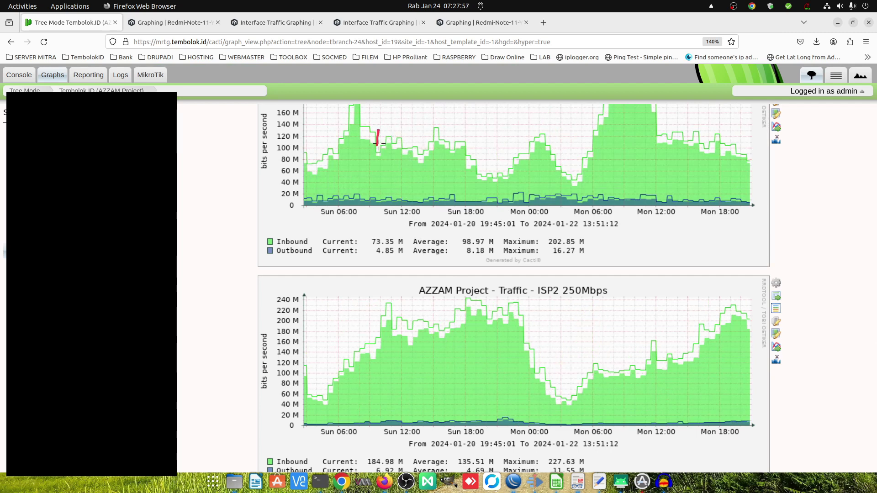
pyautogui.moveTo(374, 141); pyautogui.dragTo(381, 145)
pyautogui.moveTo(378, 135)
pyautogui.mouseDown()
pyautogui.moveTo(563, 133)
pyautogui.moveTo(582, 138)
pyautogui.moveTo(589, 158)
pyautogui.mouseUp()
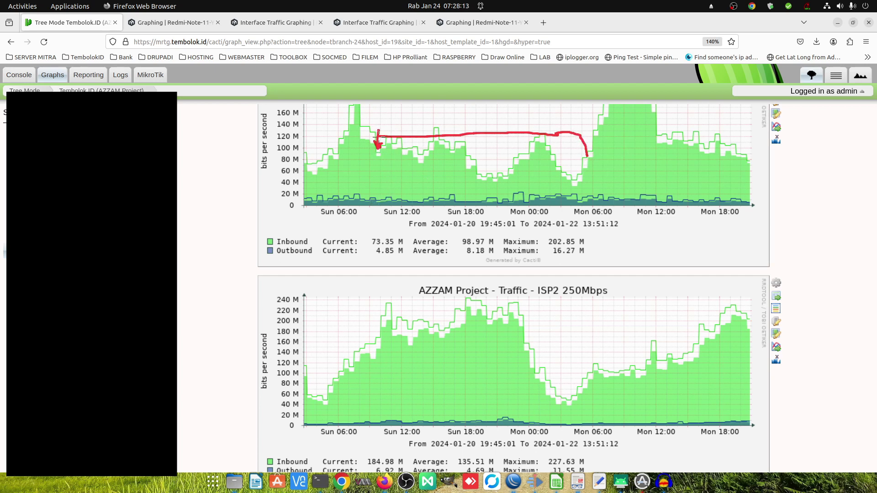
pyautogui.moveTo(590, 155)
pyautogui.mouseDown()
pyautogui.moveTo(589, 132)
pyautogui.moveTo(579, 130)
pyautogui.moveTo(379, 131)
pyautogui.moveTo(591, 133)
pyautogui.moveTo(589, 157)
pyautogui.mouseUp()
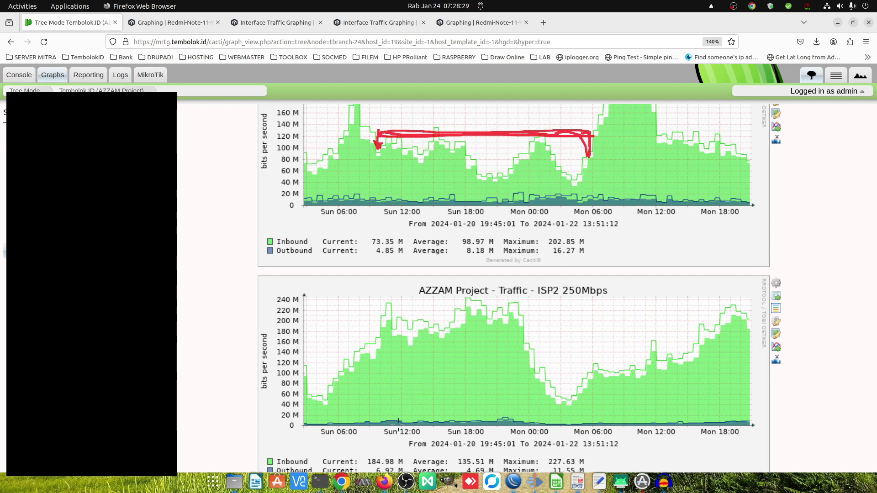
# Step: Trace the ISP2 250Mbps curve in red: the Sunday morning rise, the Sunday plateau, the overnight dip and the Monday climb
pyautogui.moveTo(393, 311); pyautogui.dragTo(533, 306)
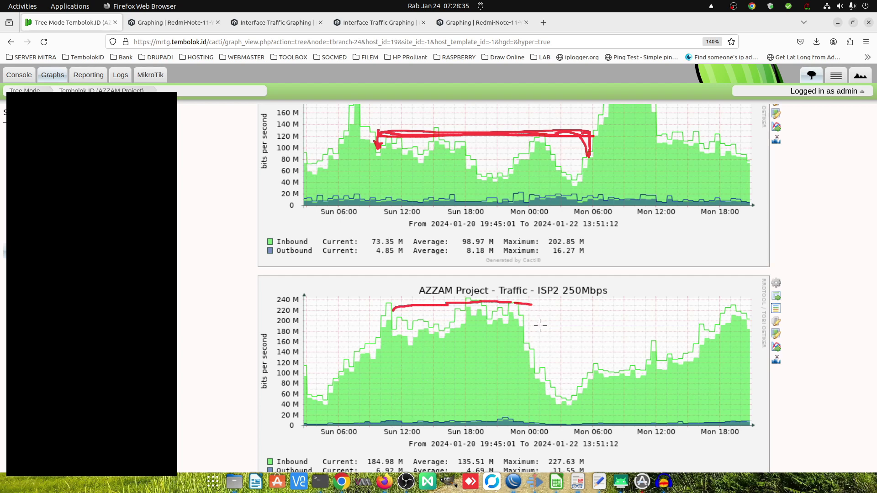
pyautogui.moveTo(543, 351)
pyautogui.mouseDown()
pyautogui.moveTo(559, 383)
pyautogui.moveTo(577, 380)
pyautogui.moveTo(599, 359)
pyautogui.moveTo(642, 358)
pyautogui.moveTo(651, 340)
pyautogui.moveTo(682, 339)
pyautogui.moveTo(734, 302)
pyautogui.mouseUp()
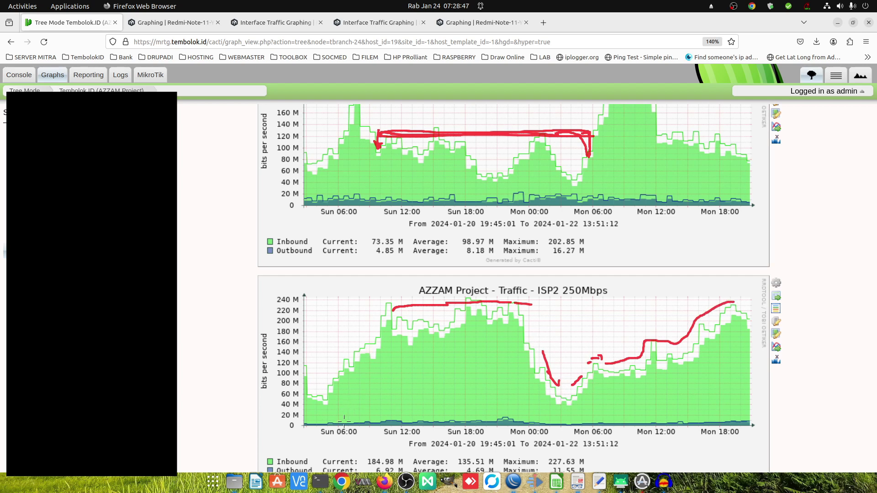
pyautogui.moveTo(325, 380)
pyautogui.mouseDown()
pyautogui.moveTo(380, 304)
pyautogui.moveTo(519, 302)
pyautogui.mouseUp()
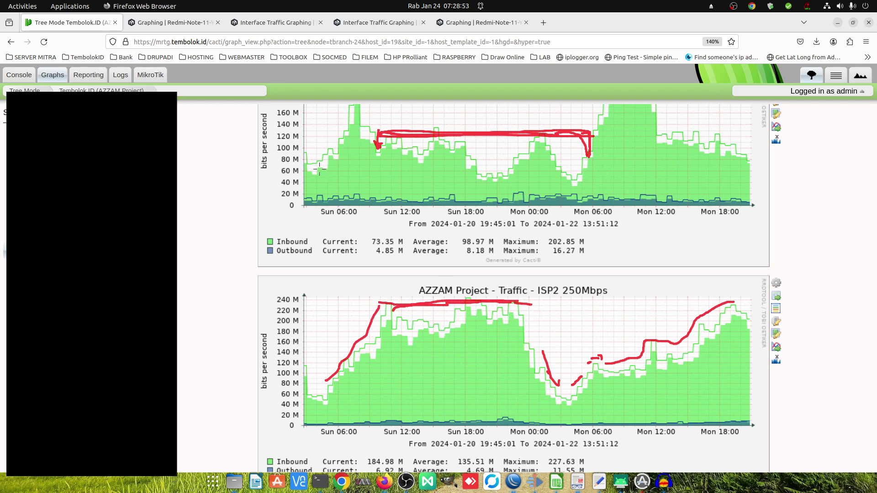
# Step: Trace ether4's Sunday morning peak in red and mark the simultaneous rise on the ISP2 250Mbps graph
pyautogui.moveTo(315, 158); pyautogui.dragTo(345, 126)
pyautogui.moveTo(348, 333); pyautogui.dragTo(355, 335)
pyautogui.moveTo(334, 143)
pyautogui.mouseDown()
pyautogui.moveTo(351, 105)
pyautogui.moveTo(363, 105)
pyautogui.moveTo(376, 128)
pyautogui.mouseUp()
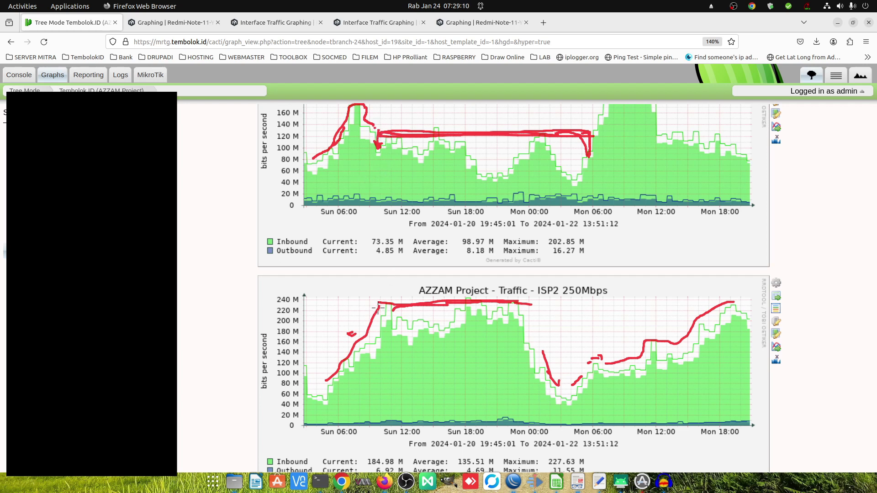
pyautogui.moveTo(379, 312); pyautogui.dragTo(380, 300)
pyautogui.moveTo(368, 118)
pyautogui.mouseDown()
pyautogui.moveTo(381, 130)
pyautogui.moveTo(402, 130)
pyautogui.mouseUp()
# Step: Point a thick red arrow at the Sunday night part of the ether4 bracket and add further marks along its span
pyautogui.moveTo(511, 119)
pyautogui.mouseDown()
pyautogui.moveTo(499, 138)
pyautogui.moveTo(502, 125)
pyautogui.mouseUp()
pyautogui.moveTo(508, 140)
pyautogui.mouseDown()
pyautogui.moveTo(493, 143)
pyautogui.moveTo(511, 106)
pyautogui.mouseUp()
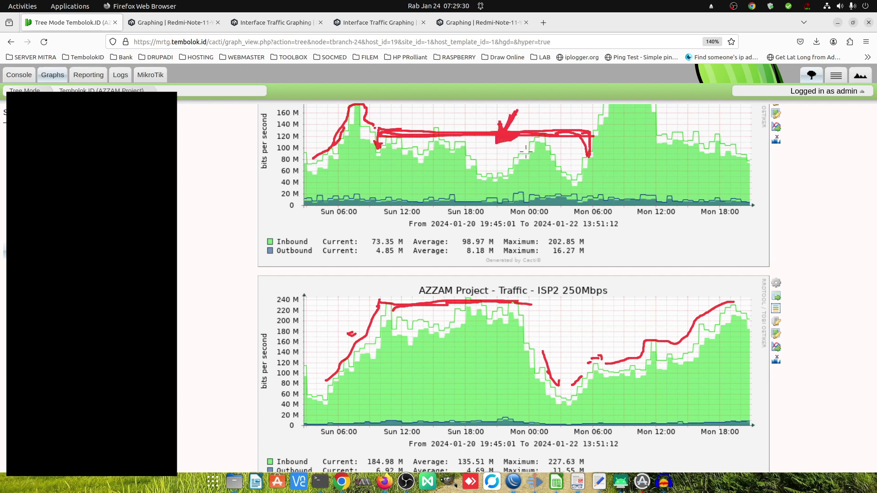
pyautogui.moveTo(528, 114); pyautogui.dragTo(524, 123)
pyautogui.hotkey('ctrl', 'z')
pyautogui.moveTo(526, 115); pyautogui.dragTo(525, 118)
pyautogui.moveTo(588, 135)
pyautogui.mouseDown()
pyautogui.moveTo(590, 150)
pyautogui.moveTo(591, 137)
pyautogui.mouseUp()
pyautogui.moveTo(402, 121); pyautogui.dragTo(452, 111)
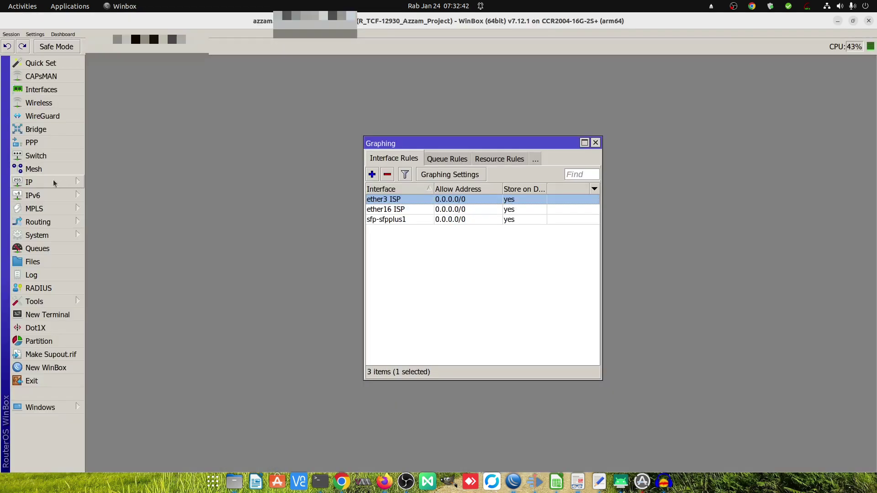
# Step: Switch to WinBox and open the firewall's Mangle rules in a maximized window
pyautogui.click(53, 181)
pyautogui.click(117, 224)
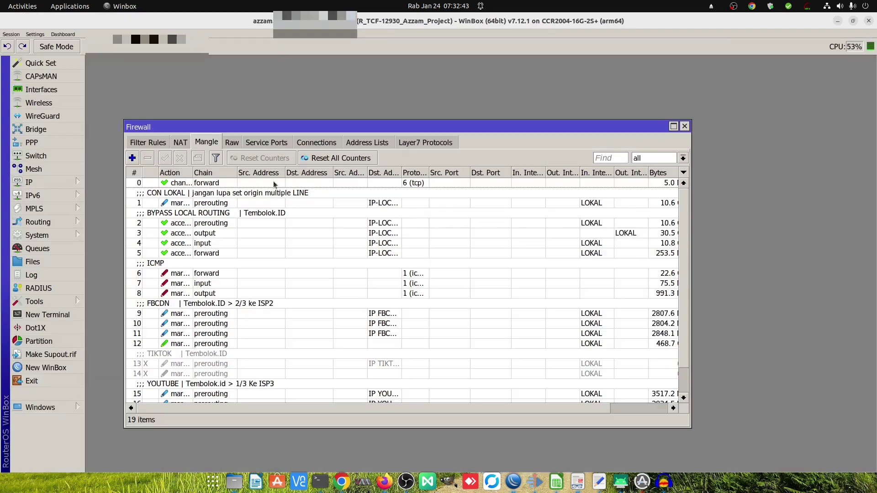
pyautogui.doubleClick(223, 127)
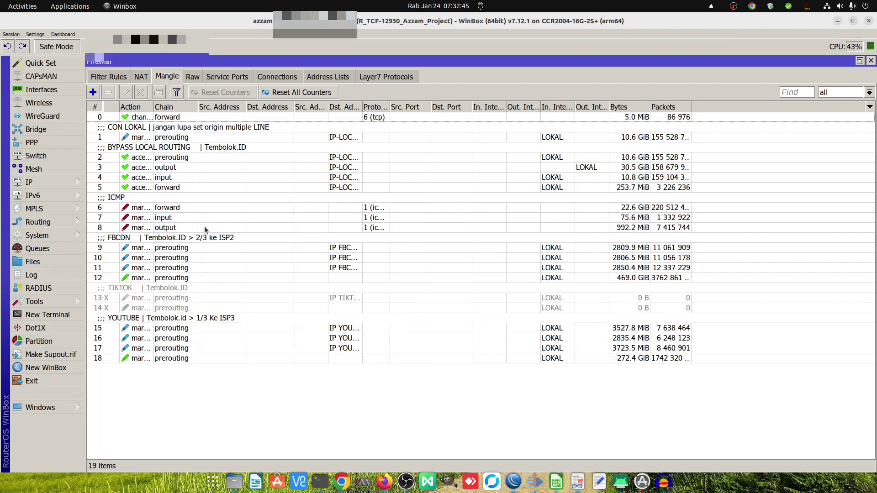
# Step: Single out the YOUTUBE mangle rules 15, 16 and 17, and minimize WinBox to return to the Cacti graphs
pyautogui.click(206, 329)
pyautogui.click(201, 338)
pyautogui.click(191, 350)
pyautogui.click(200, 327)
pyautogui.click(198, 339)
pyautogui.click(192, 350)
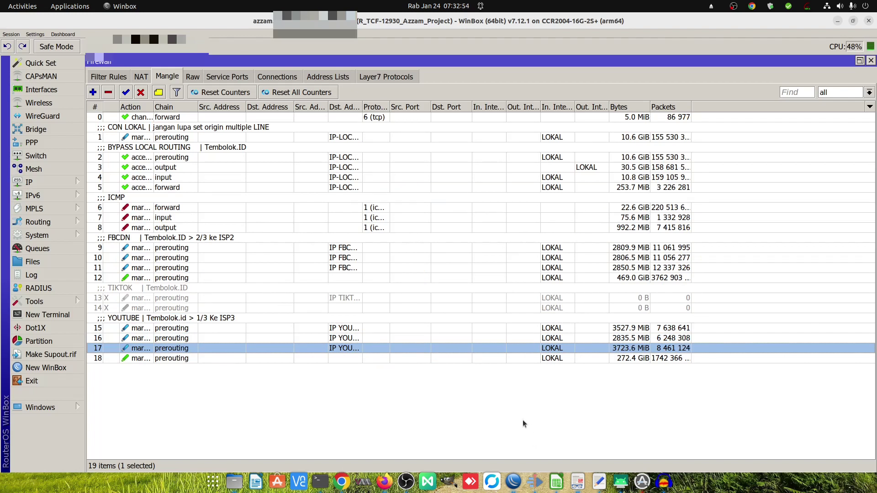
pyautogui.click(837, 21)
# Step: Examine the zoomed ether4, ISP2 250Mbps, sfp-sfpplus1 and Uptime graphs for Sunday and Monday
pyautogui.scroll(3, 546, 325)
pyautogui.scroll(3, 546, 328)
pyautogui.scroll(-3, 494, 229)
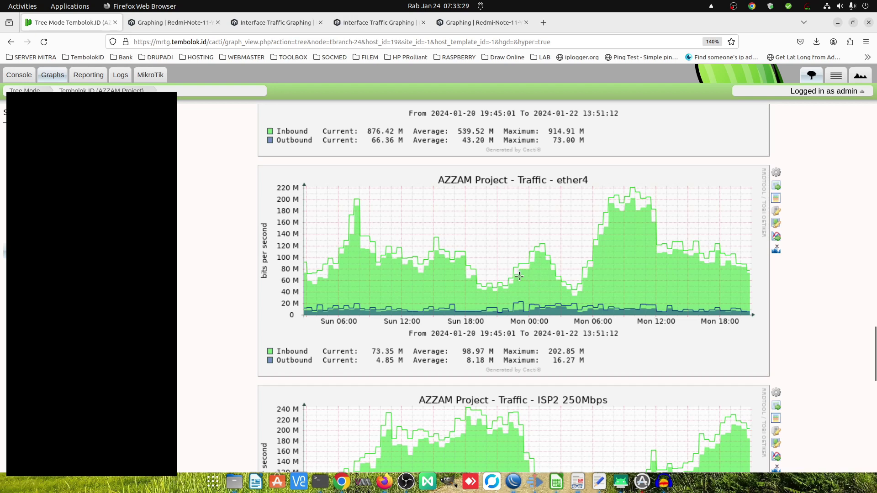
pyautogui.scroll(-5, 525, 274)
pyautogui.scroll(-6, 518, 276)
pyautogui.scroll(4, 484, 269)
pyautogui.scroll(-8, 480, 267)
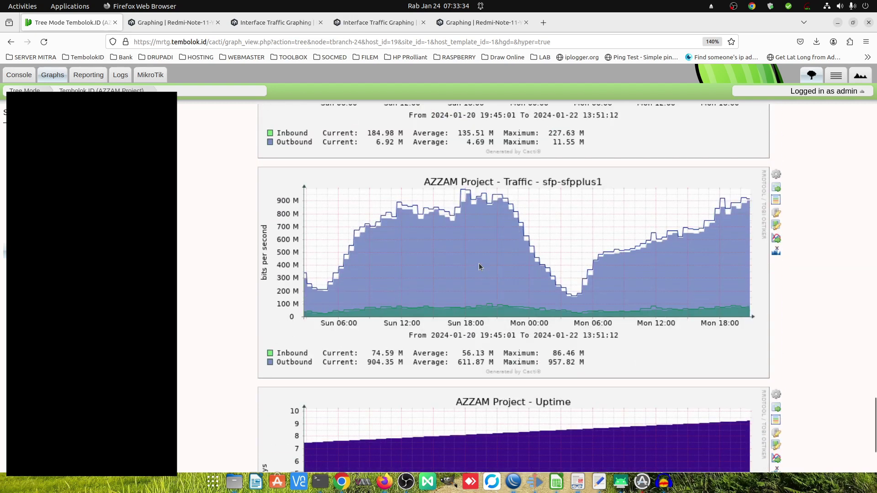
pyautogui.scroll(6, 480, 268)
pyautogui.scroll(4, 480, 266)
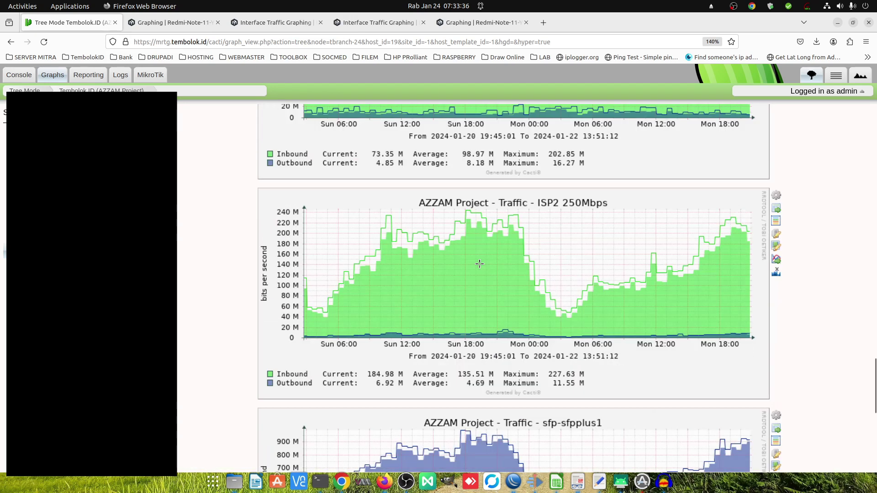
pyautogui.scroll(3, 479, 264)
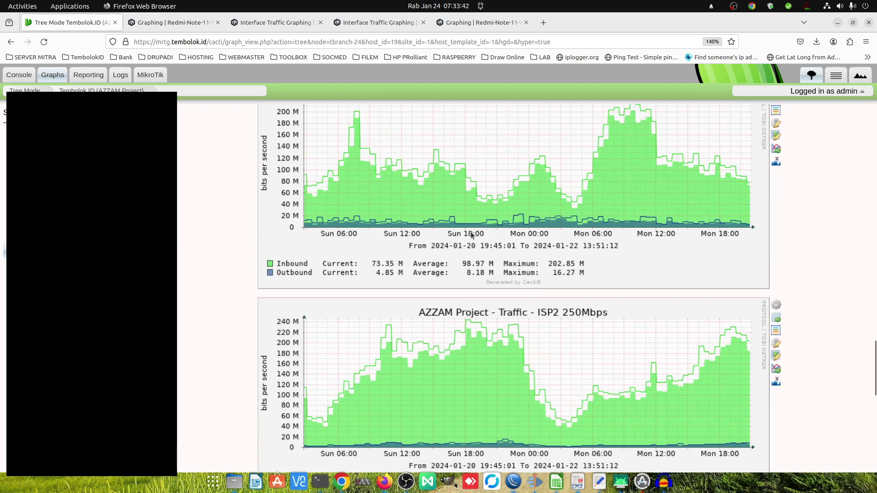
pyautogui.scroll(2, 467, 237)
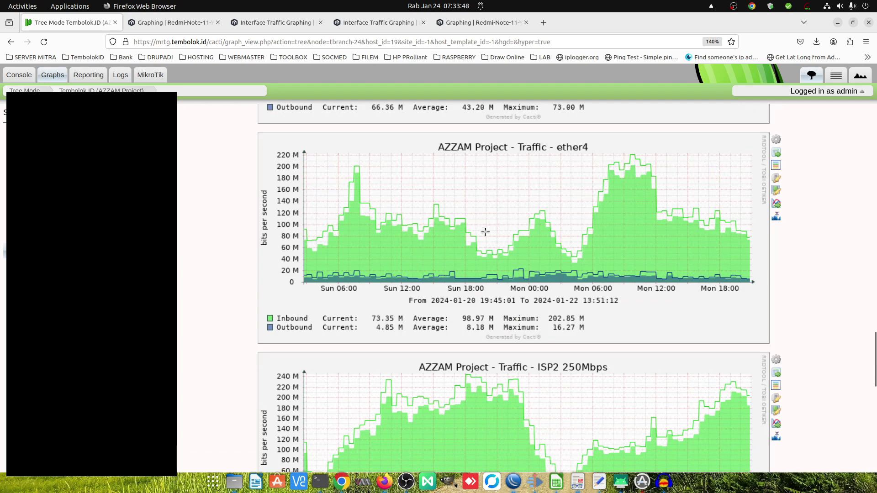
pyautogui.scroll(-5, 637, 348)
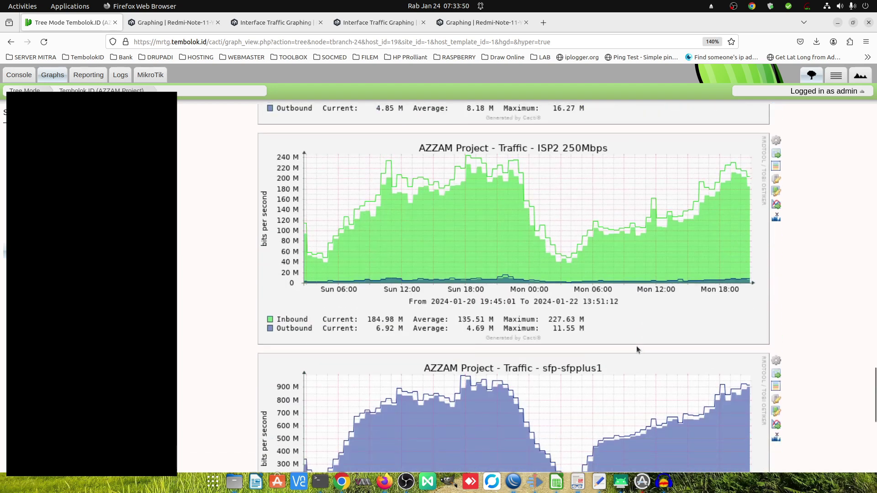
pyautogui.scroll(-6, 637, 346)
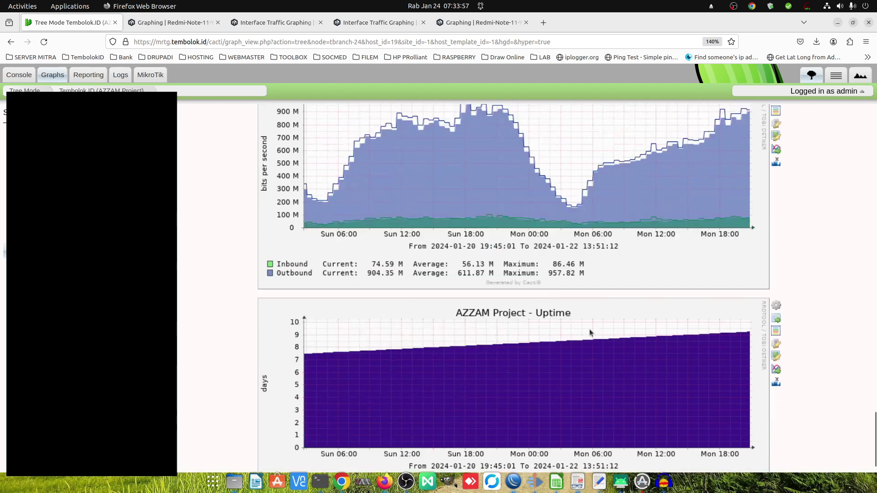
pyautogui.scroll(2, 590, 330)
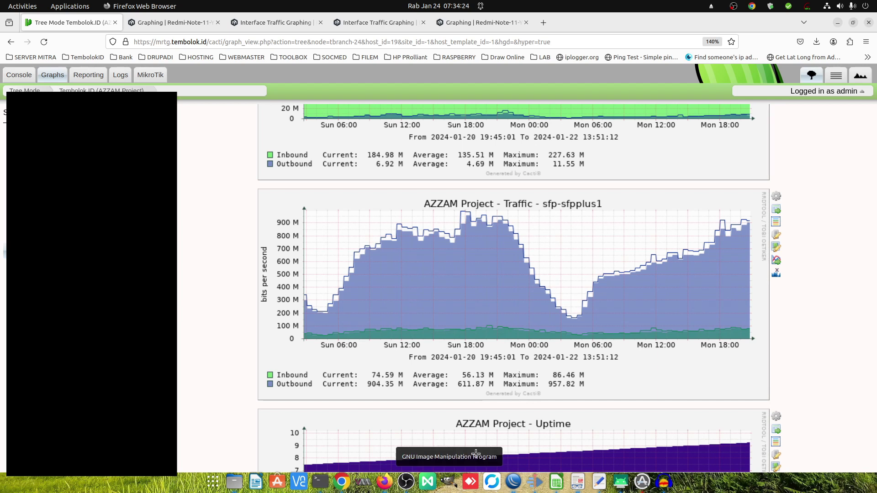
# Step: Compare the ISP2 250Mbps and ether4 curves with the ether3 ISP curve over the same Sunday-to-Monday range
pyautogui.scroll(5, 576, 333)
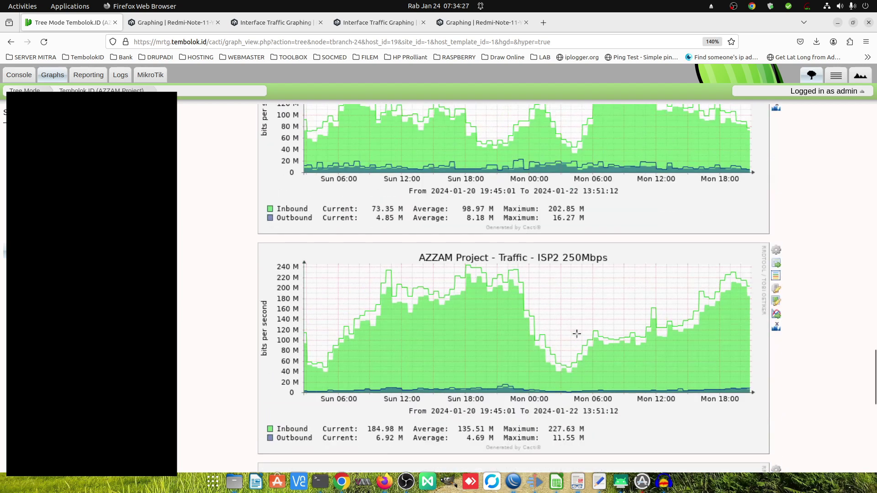
pyautogui.scroll(4, 602, 313)
pyautogui.scroll(-2, 601, 312)
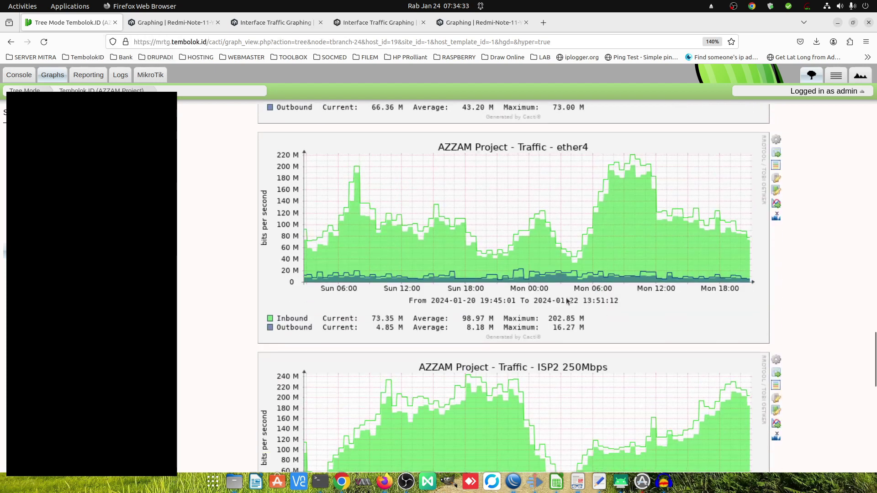
pyautogui.scroll(2, 552, 303)
pyautogui.scroll(-3, 552, 302)
pyautogui.scroll(5, 552, 303)
pyautogui.scroll(2, 551, 302)
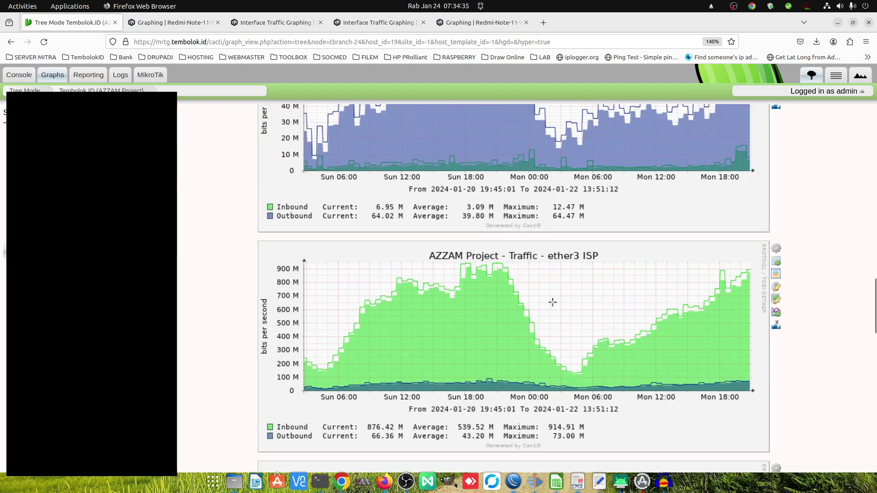
# Step: Point a red arrow at the Sunday evening peak of the ether3 ISP graph and compare it with the ether4 graph at that time
pyautogui.moveTo(482, 264); pyautogui.dragTo(553, 251)
pyautogui.scroll(-4, 502, 288)
pyautogui.scroll(-1, 501, 288)
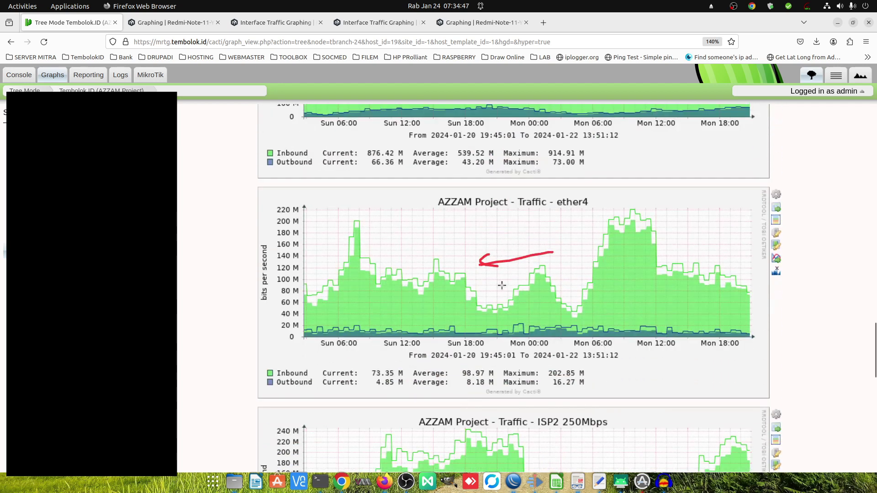
pyautogui.scroll(2, 501, 285)
pyautogui.scroll(-6, 505, 280)
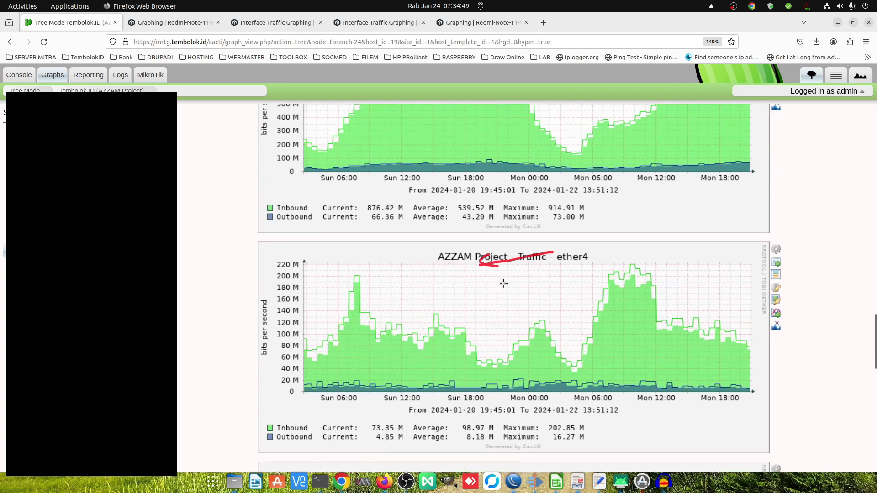
# Step: Compare the ether3 ISP graph with the neighbouring traffic graphs over the Sunday-to-Monday range
pyautogui.scroll(10, 504, 280)
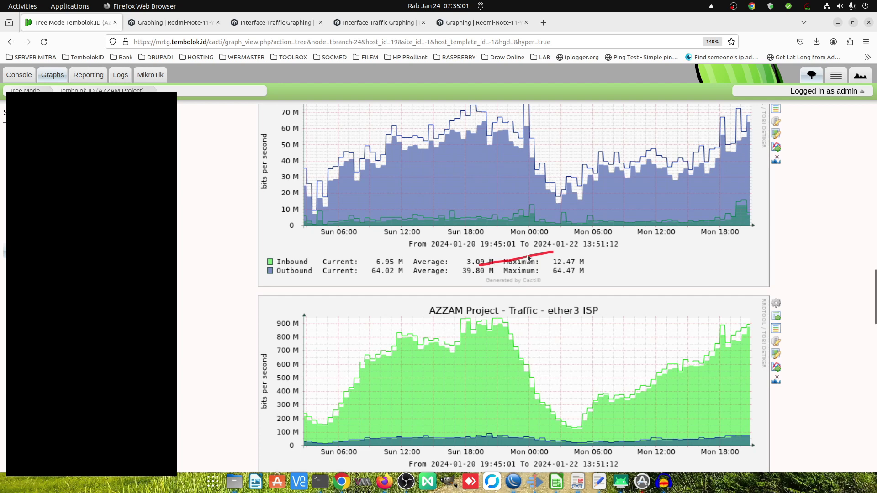
pyautogui.scroll(-4, 525, 302)
pyautogui.scroll(2, 525, 302)
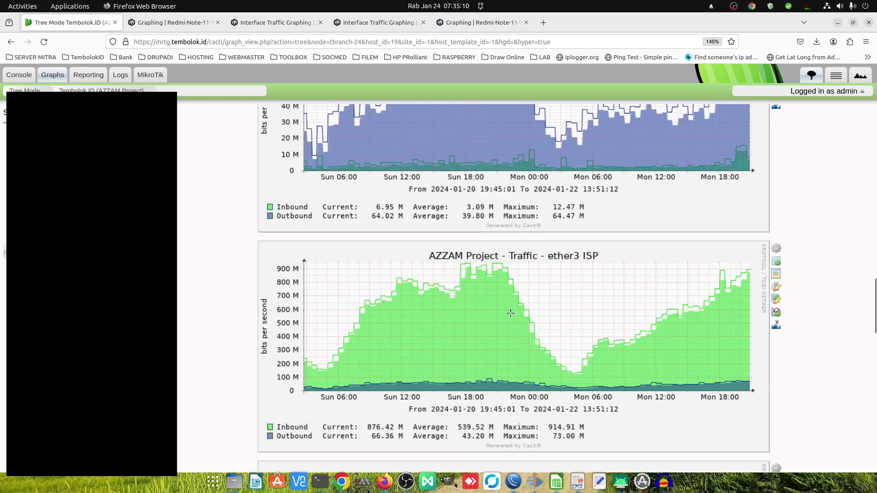
pyautogui.scroll(5, 457, 286)
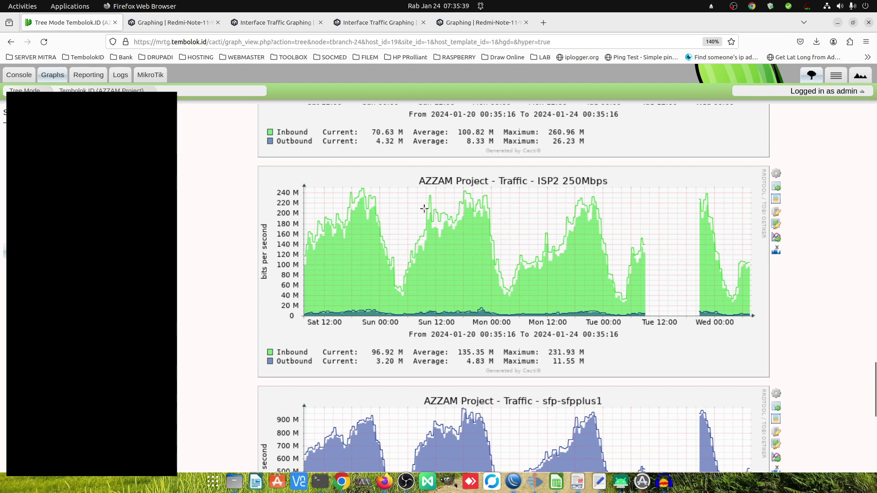
# Step: Mark the ISP2 250Mbps graph title with a small red arrow and draw two horizontal lines across the curve at about 140 M and 160 M
pyautogui.moveTo(615, 171)
pyautogui.mouseDown()
pyautogui.moveTo(595, 171)
pyautogui.moveTo(614, 175)
pyautogui.mouseUp()
pyautogui.moveTo(307, 245); pyautogui.dragTo(747, 247)
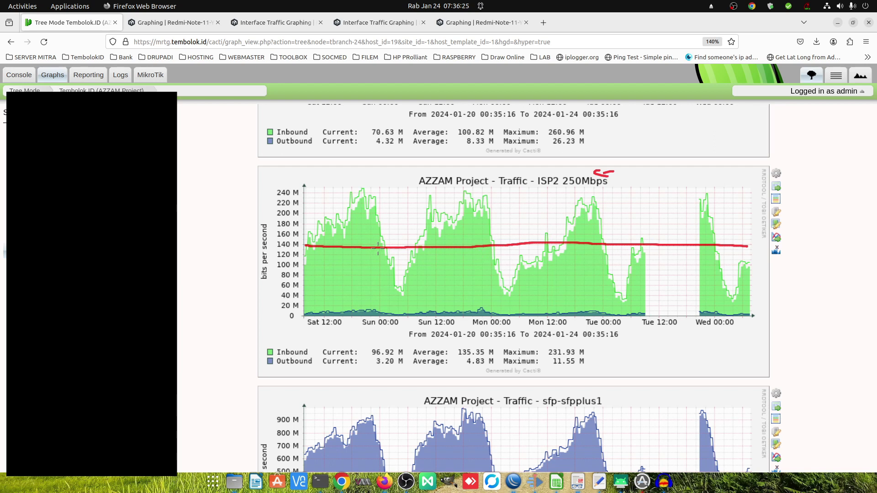
pyautogui.moveTo(305, 234); pyautogui.dragTo(754, 236)
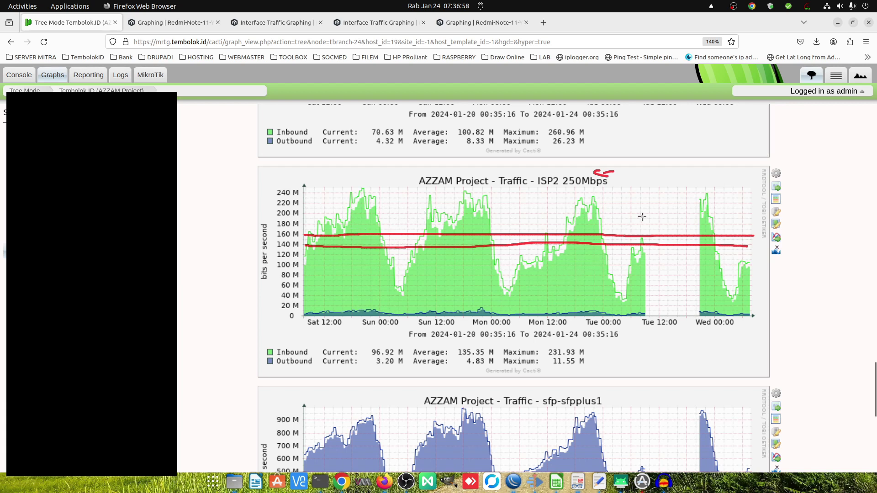
# Step: Clear the red annotations and mark the Sunday evening peak of the ether3 ISP graph with a short horizontal line
pyautogui.click(808, 10)
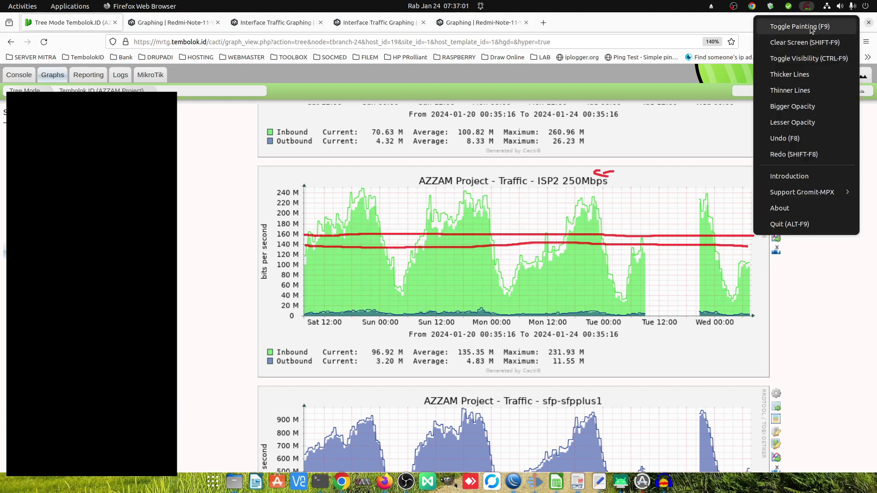
pyautogui.click(812, 39)
pyautogui.scroll(6, 613, 219)
pyautogui.scroll(-1, 528, 246)
pyautogui.scroll(1, 503, 247)
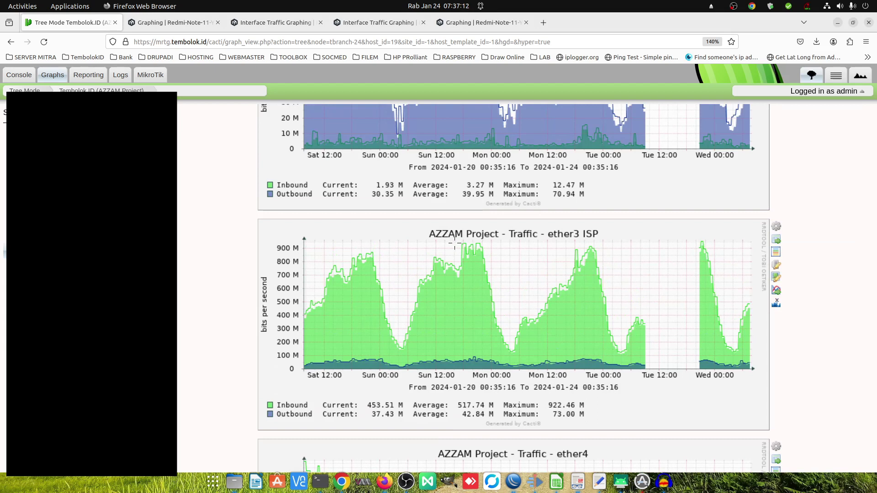
pyautogui.moveTo(455, 238); pyautogui.dragTo(491, 238)
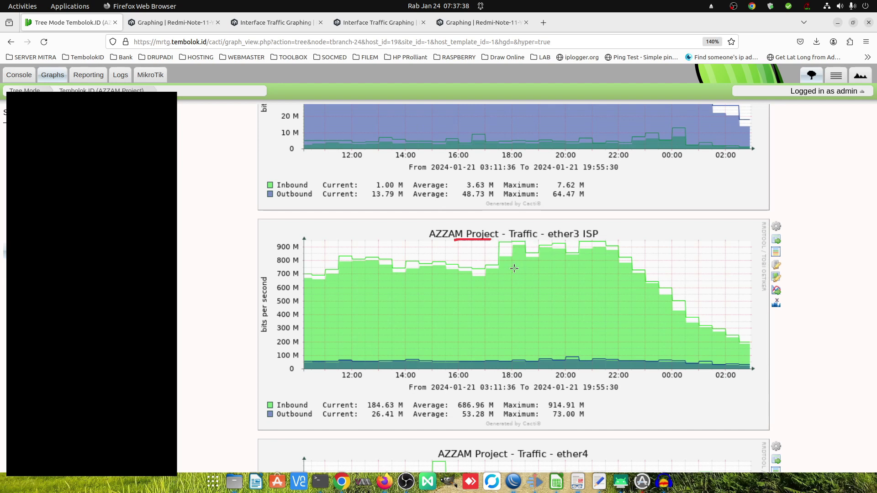
# Step: Compare the ISP2 250Mbps, ether4, bridge1MASTER and ether3 ISP graphs over the zoomed Sunday range
pyautogui.scroll(-7, 563, 315)
pyautogui.scroll(-1, 566, 315)
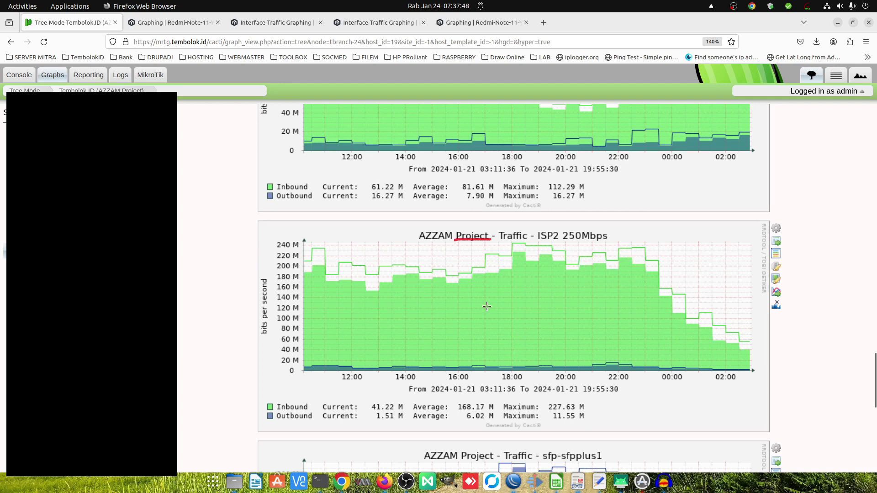
pyautogui.scroll(10, 600, 305)
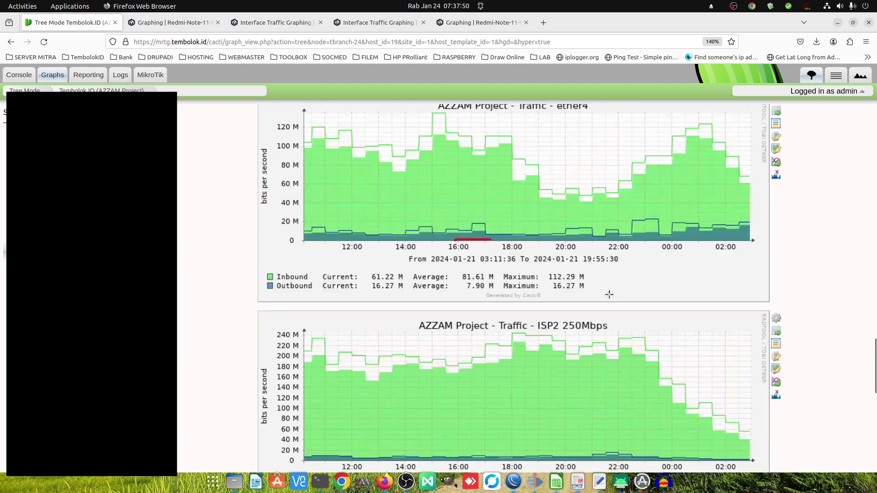
pyautogui.scroll(1, 619, 274)
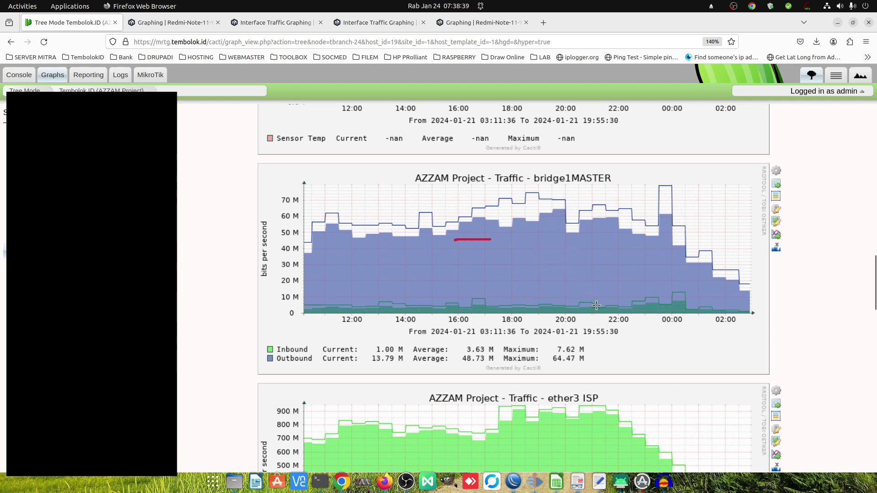
pyautogui.scroll(-5, 582, 311)
pyautogui.scroll(-2, 582, 310)
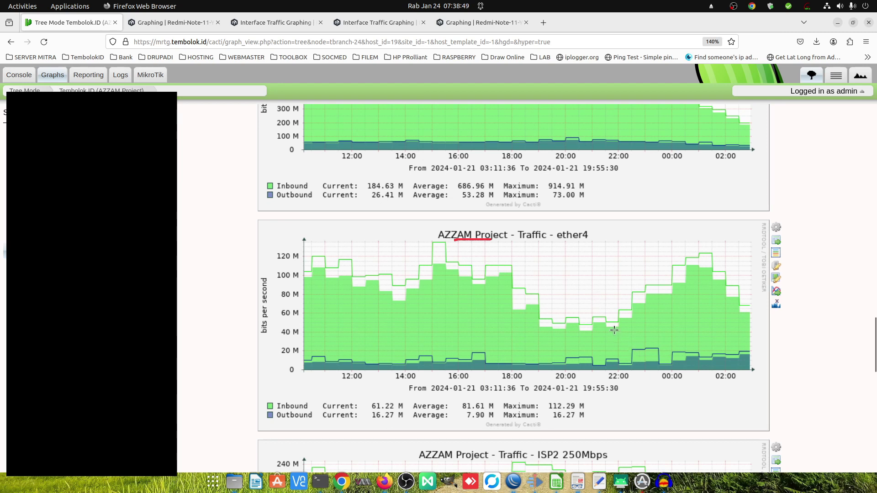
# Step: Circle the period around 17:00 to 20:00 on the ISP2 250Mbps time axis and mark the late-evening drop with a vertical line and arrow
pyautogui.scroll(-3, 615, 330)
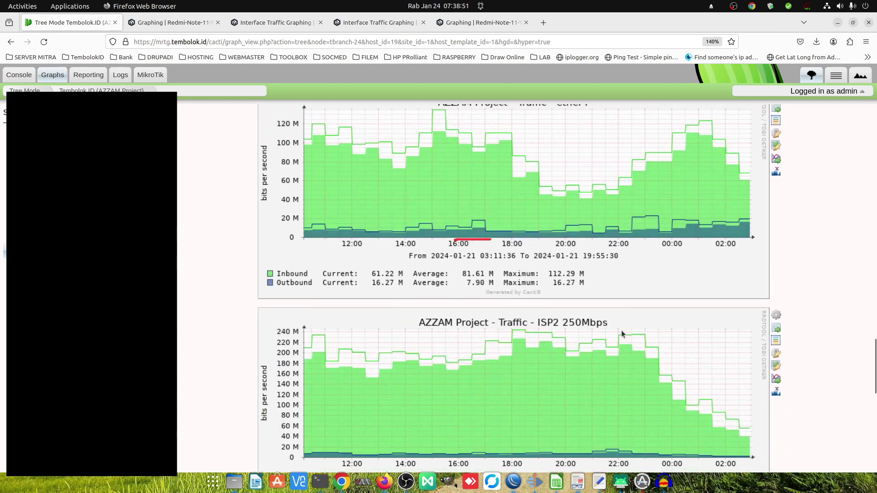
pyautogui.scroll(-2, 621, 330)
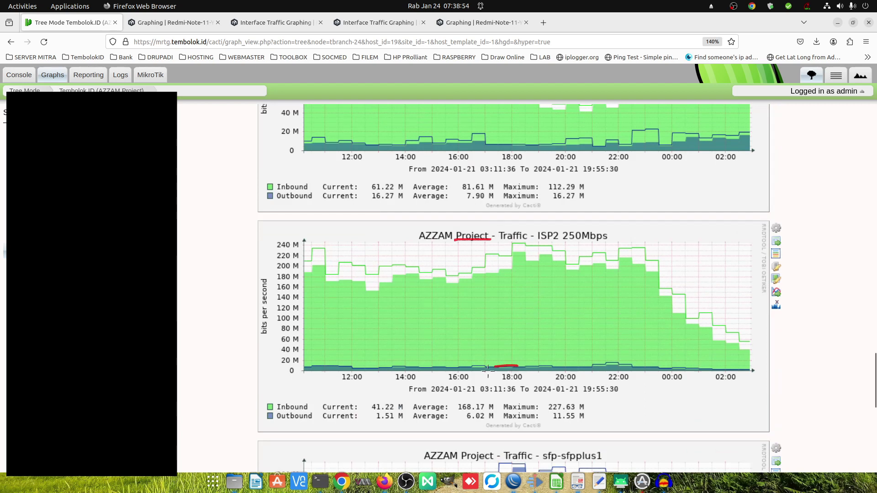
pyautogui.moveTo(488, 369); pyautogui.dragTo(521, 361)
pyautogui.moveTo(655, 366)
pyautogui.mouseDown()
pyautogui.moveTo(652, 299)
pyautogui.moveTo(677, 293)
pyautogui.mouseUp()
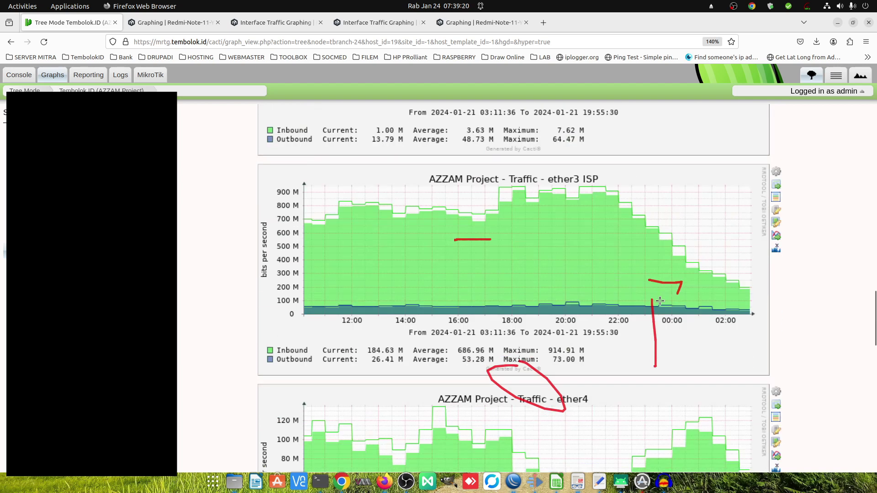
# Step: Draw a red horizontal reference line at about 110 M across the ether4 graph, from about 12:00 to past 02:00
pyautogui.scroll(3, 623, 284)
pyautogui.scroll(-7, 524, 321)
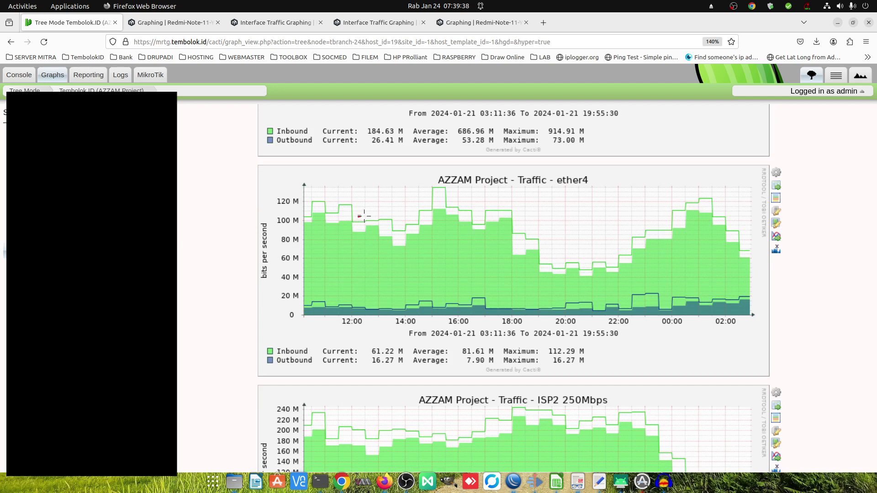
pyautogui.moveTo(364, 216)
pyautogui.mouseDown()
pyautogui.moveTo(440, 208)
pyautogui.moveTo(532, 215)
pyautogui.mouseUp()
pyautogui.moveTo(601, 213); pyautogui.dragTo(743, 211)
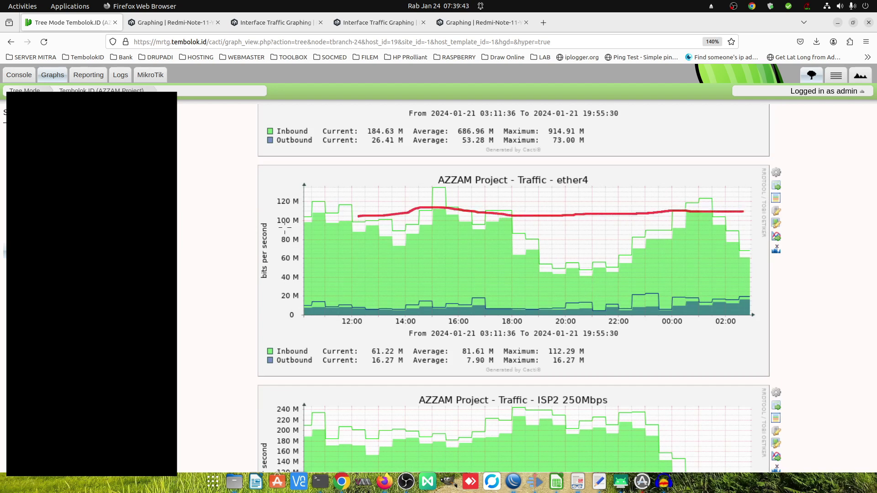